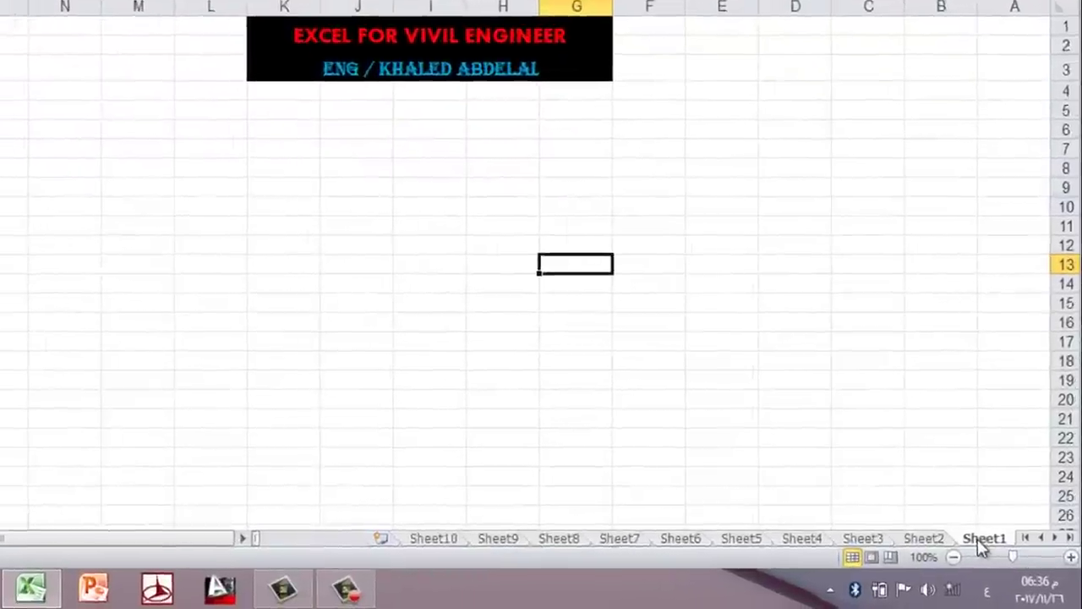
Look through Sheet2 and Sheet3, insert blank worksheet Sheet11, then go back to Sheet1.
left_click(960, 555)
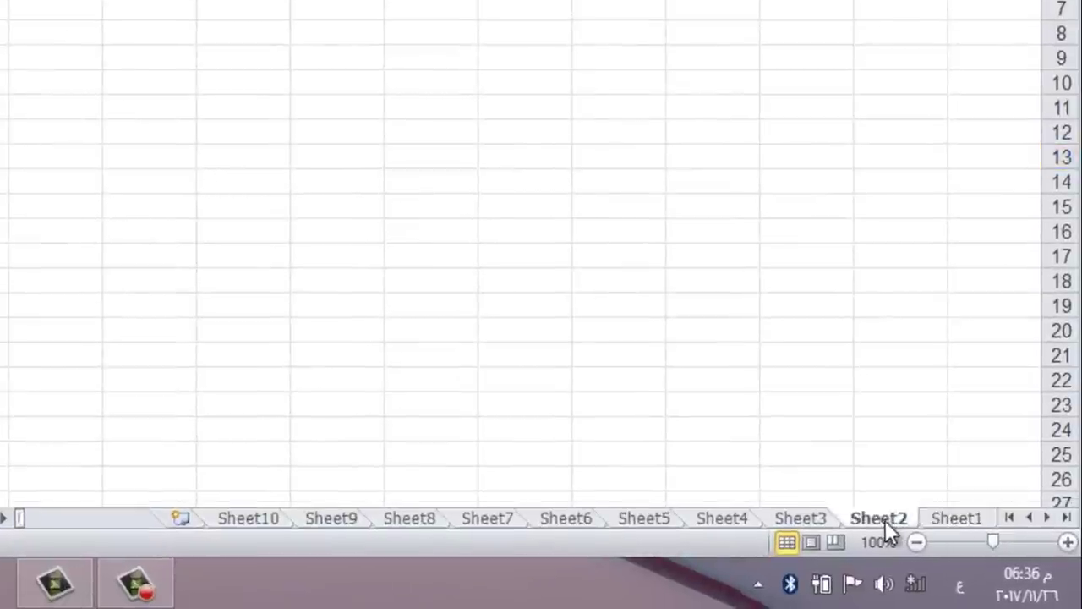
left_click(785, 518)
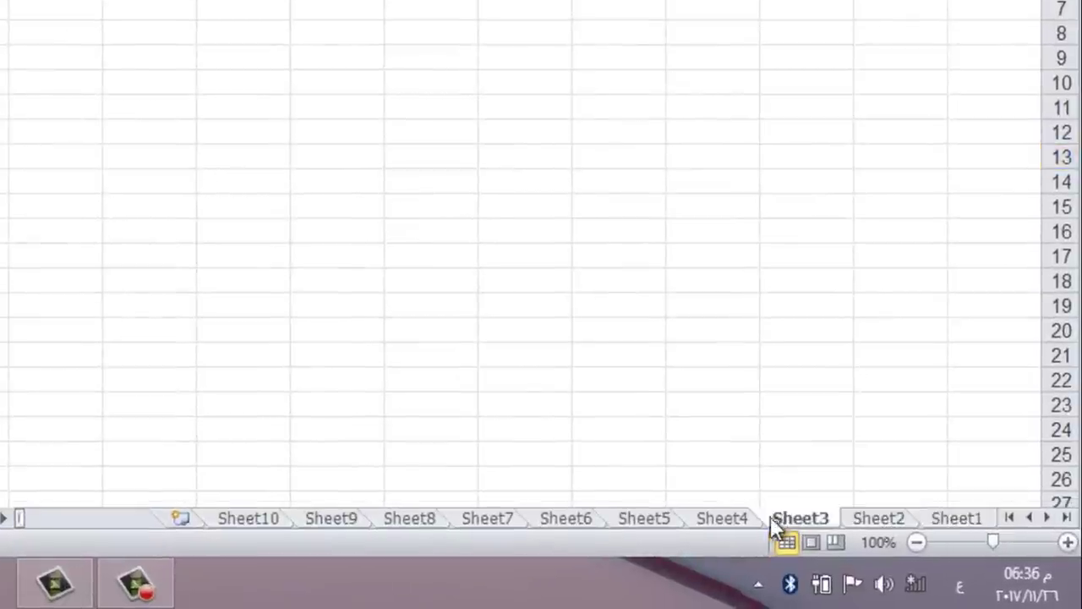
left_click(177, 517)
left_click(970, 528)
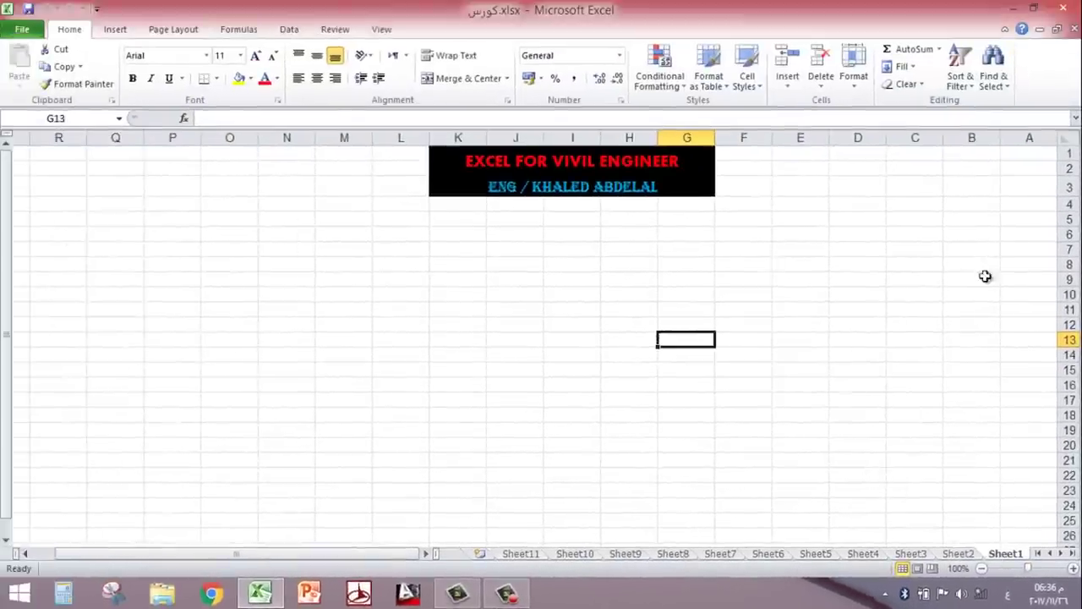
left_click_drag(1020, 247, 353, 469)
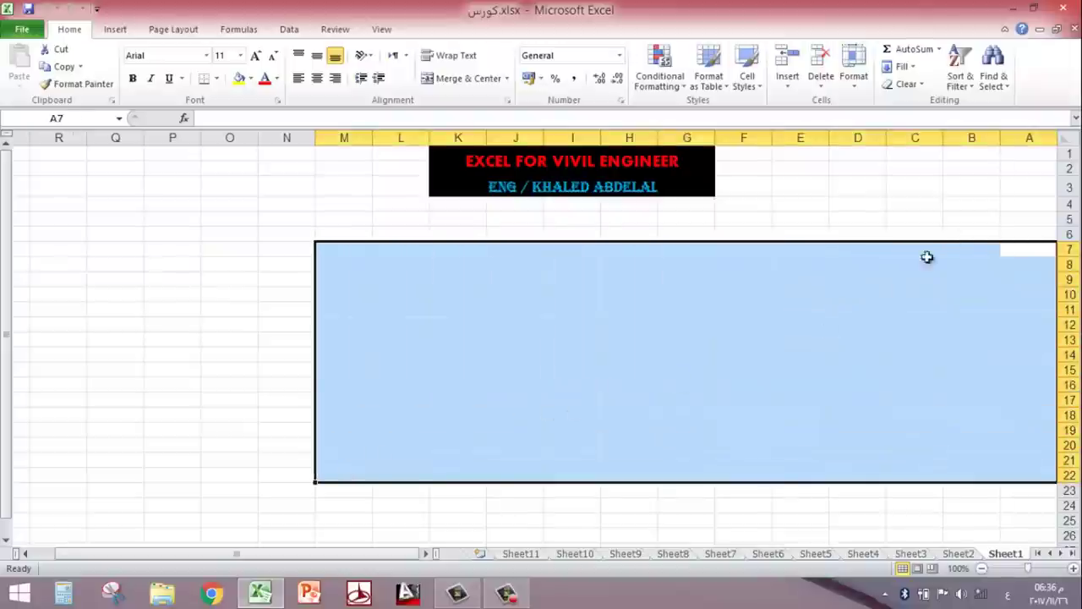
left_click(874, 355)
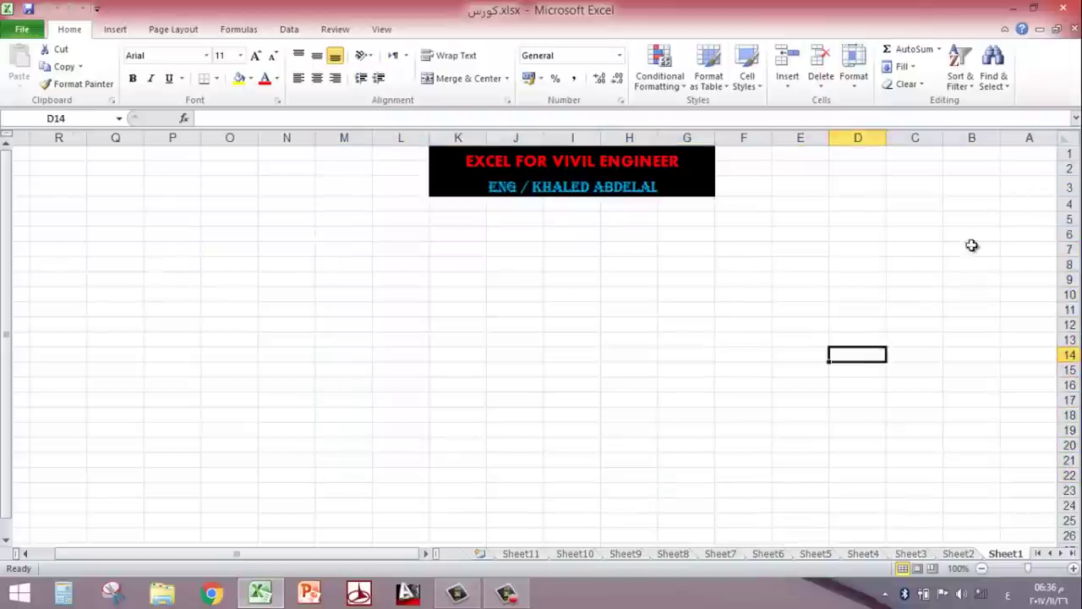
left_click_drag(1010, 191, 837, 474)
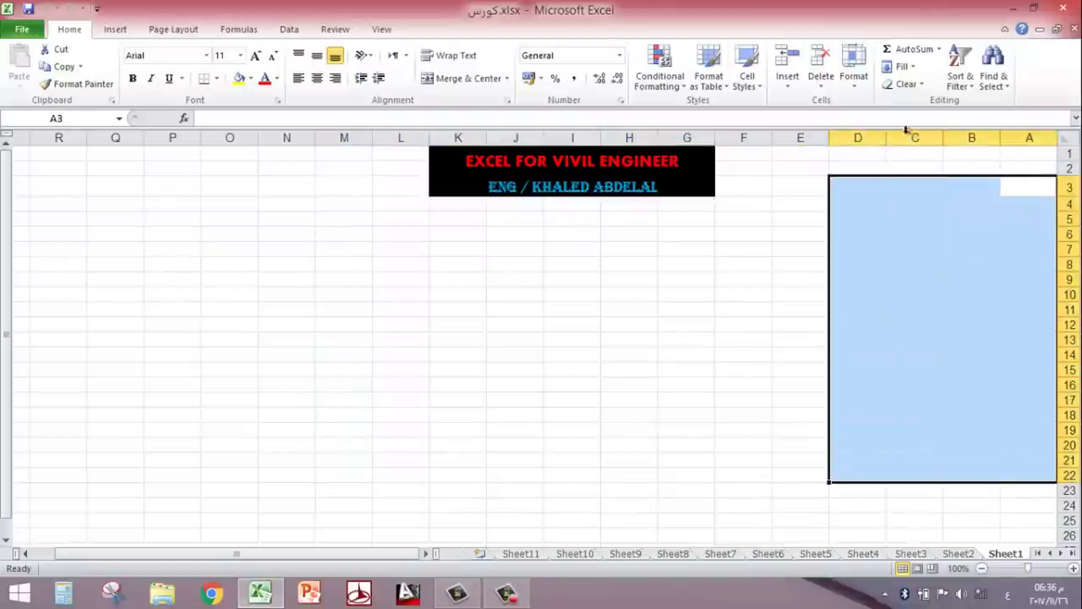
left_click(752, 338)
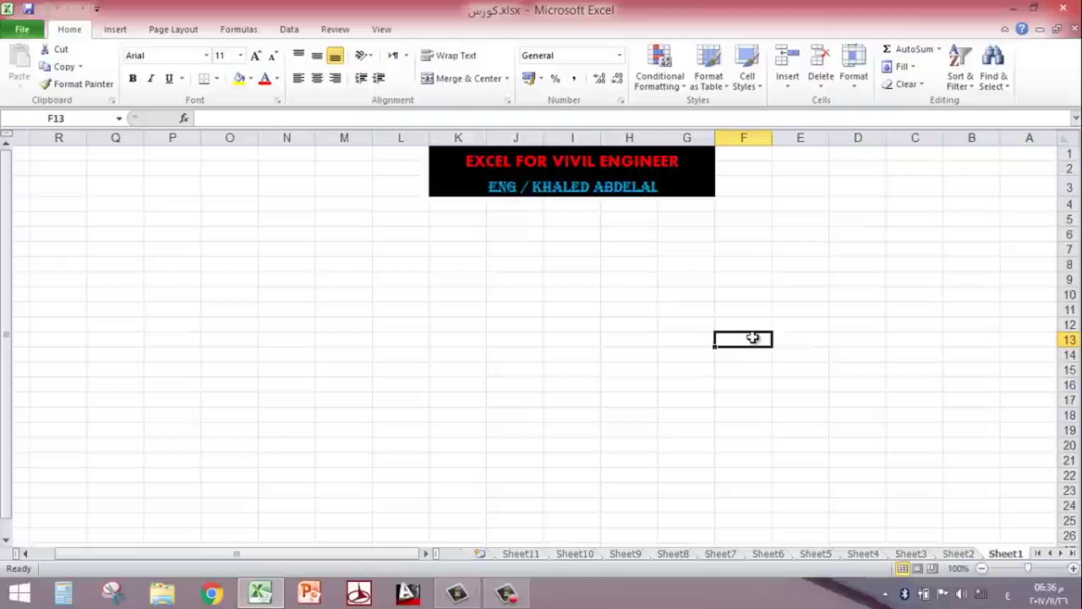
left_click(875, 335)
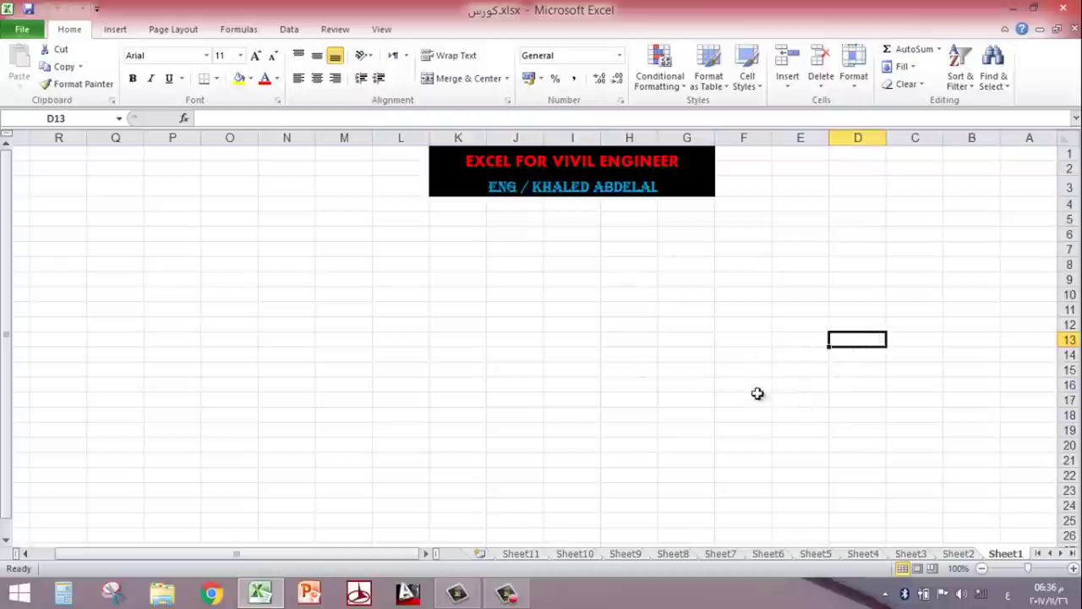
left_click(923, 262)
left_click_drag(923, 262, 285, 454)
left_click(420, 398)
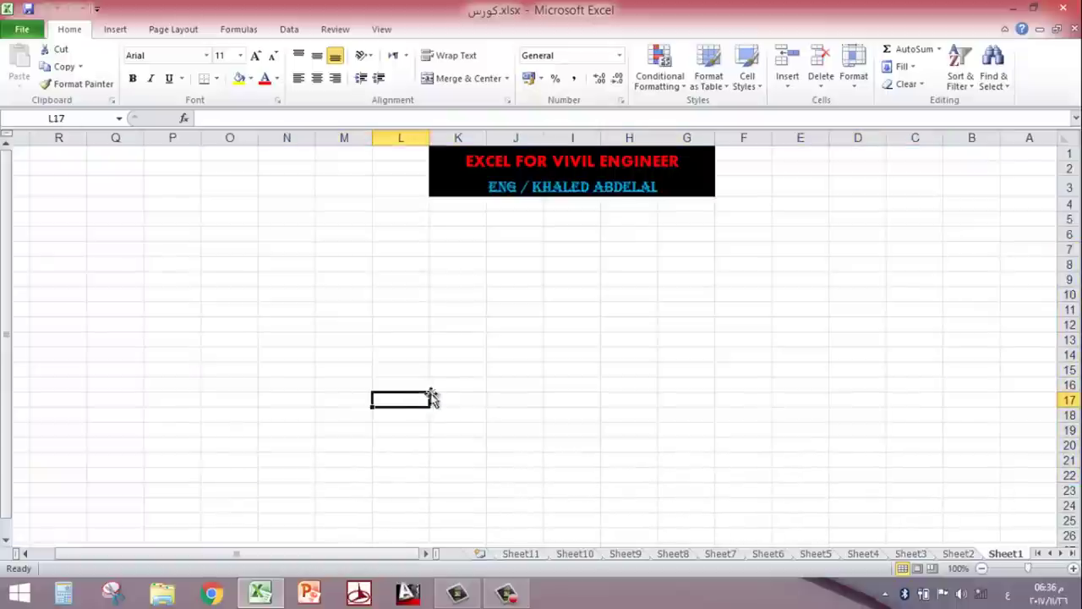
left_click(578, 364)
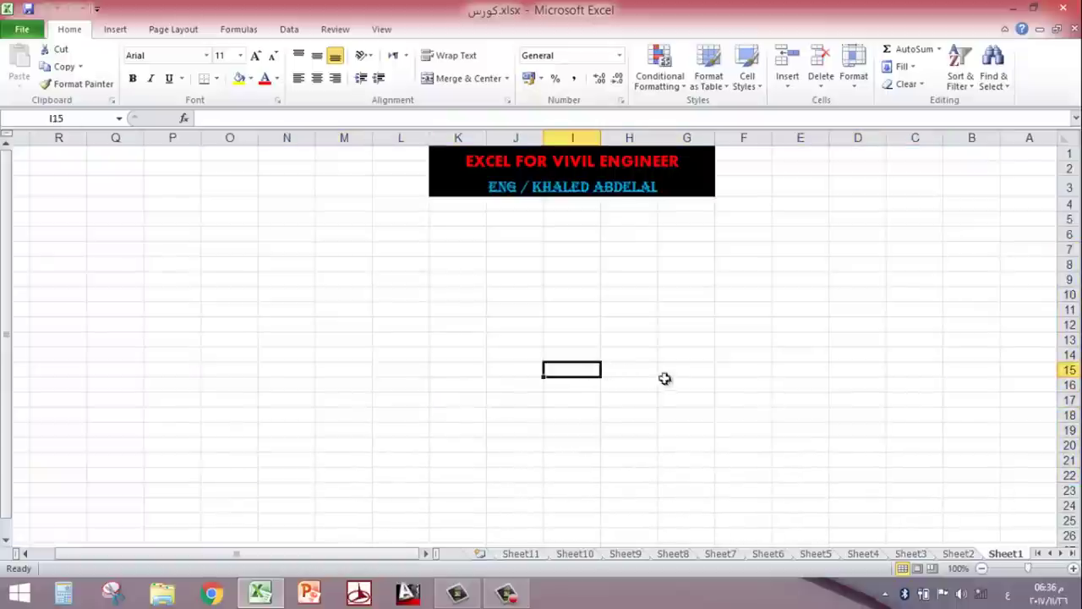
left_click(839, 264)
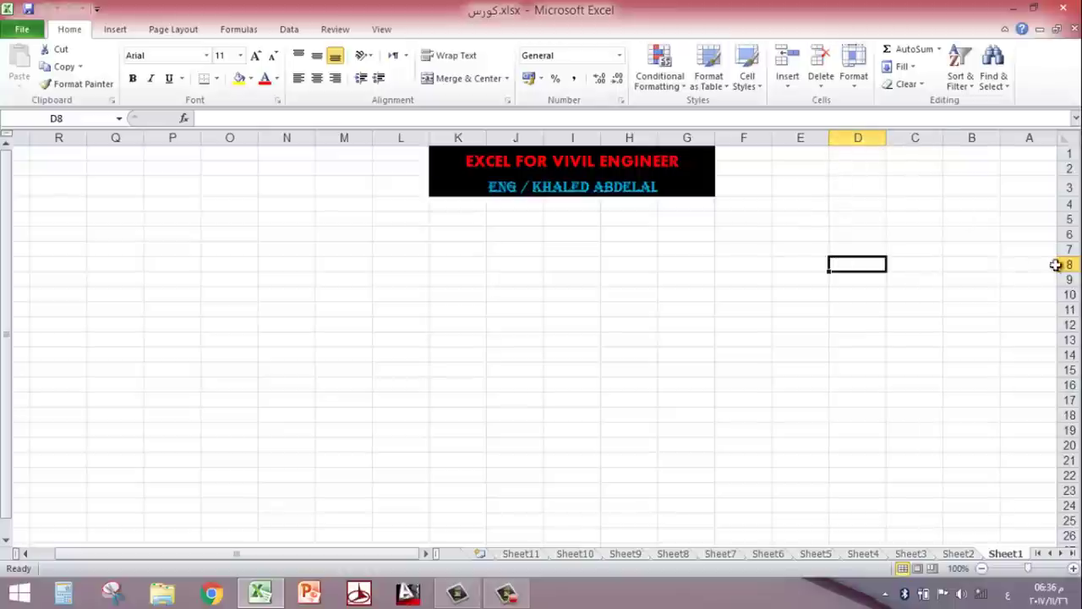
left_click(971, 237)
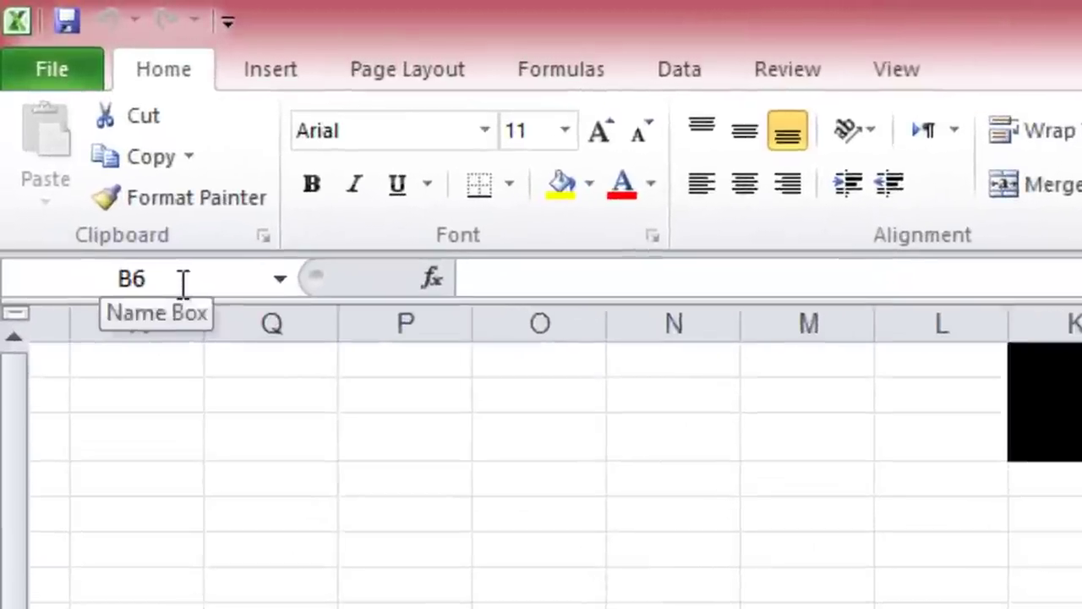
left_click(135, 196)
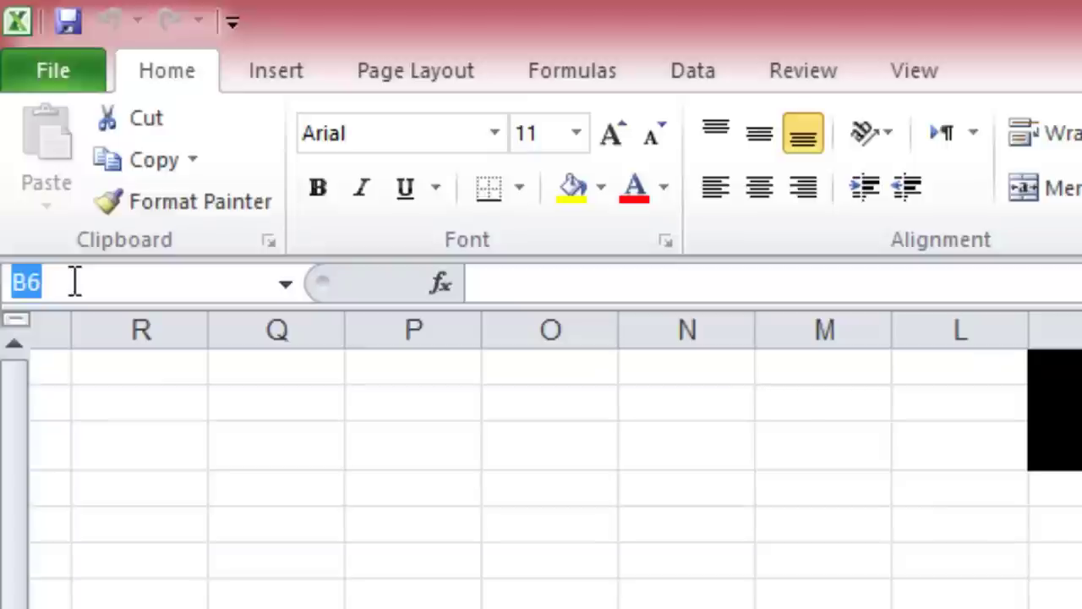
Correct the mistyped Name Box entry to a5 and jump to cell A5.
type("شره")
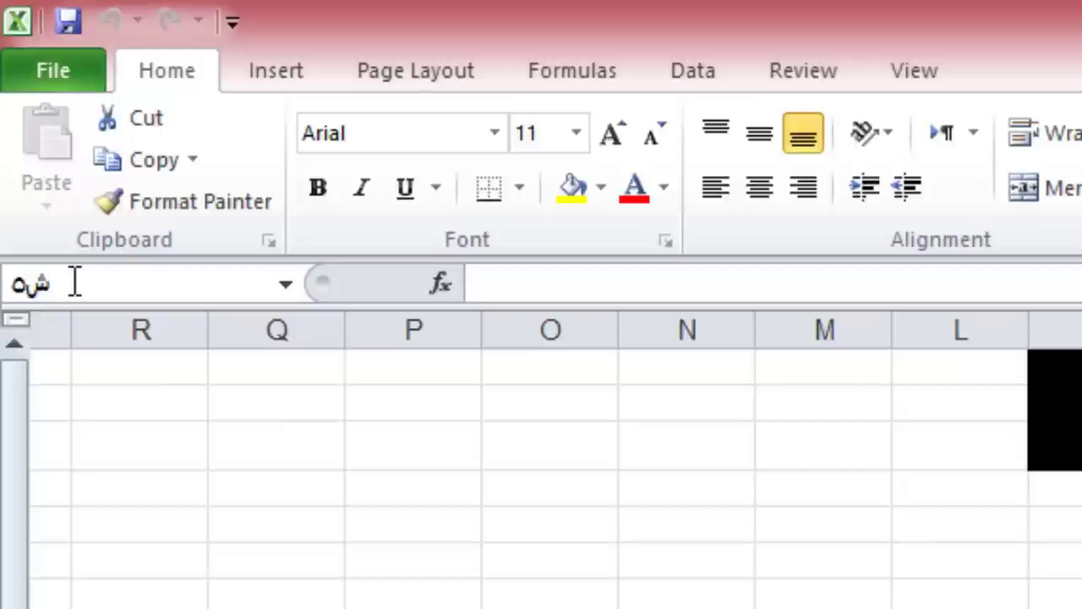
key("BackSpace")
key("BackSpace")
type("ا")
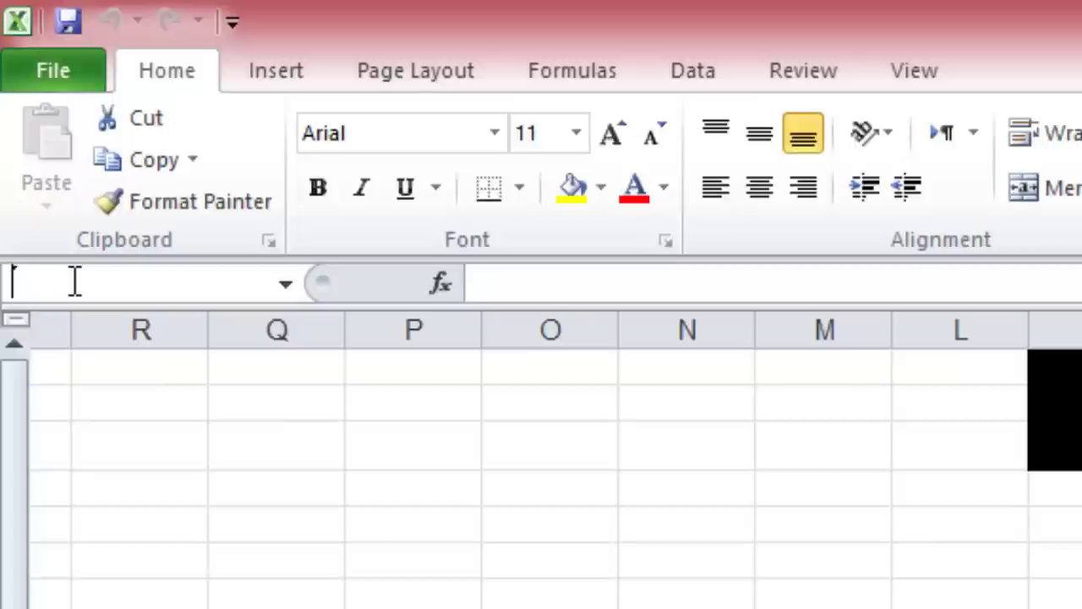
type("a5")
key("Return")
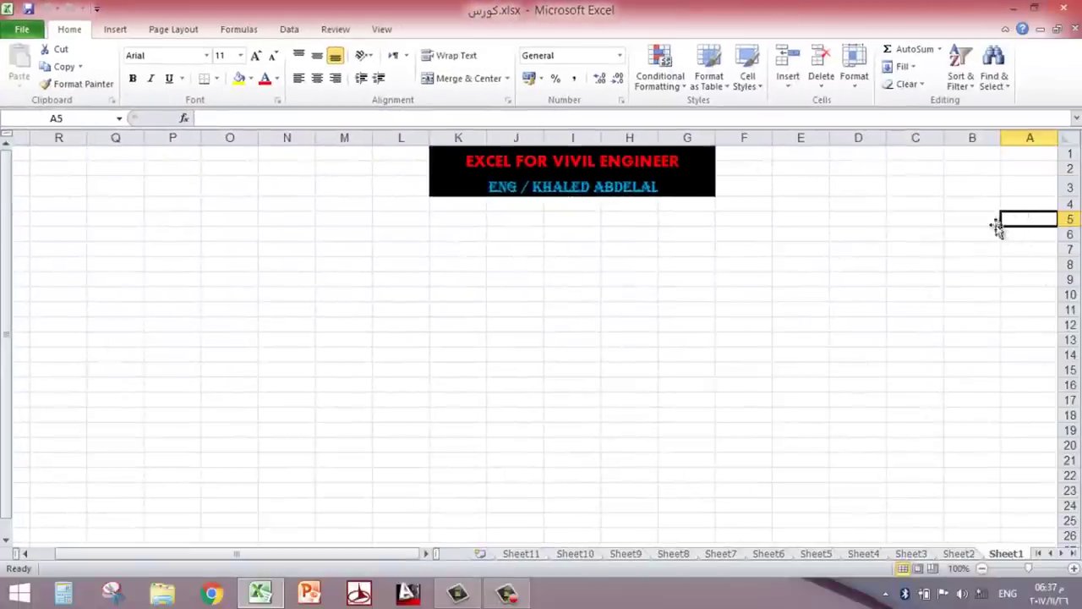
Enter 2, 3 and 4 down J11:J13.
left_click(591, 318)
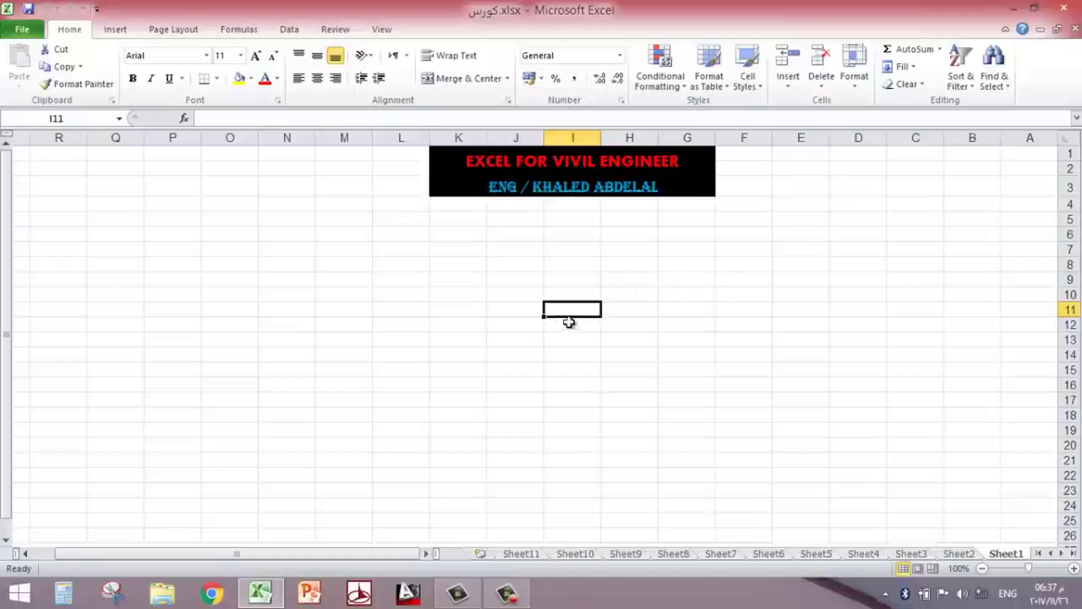
left_click(614, 312)
left_click(539, 315)
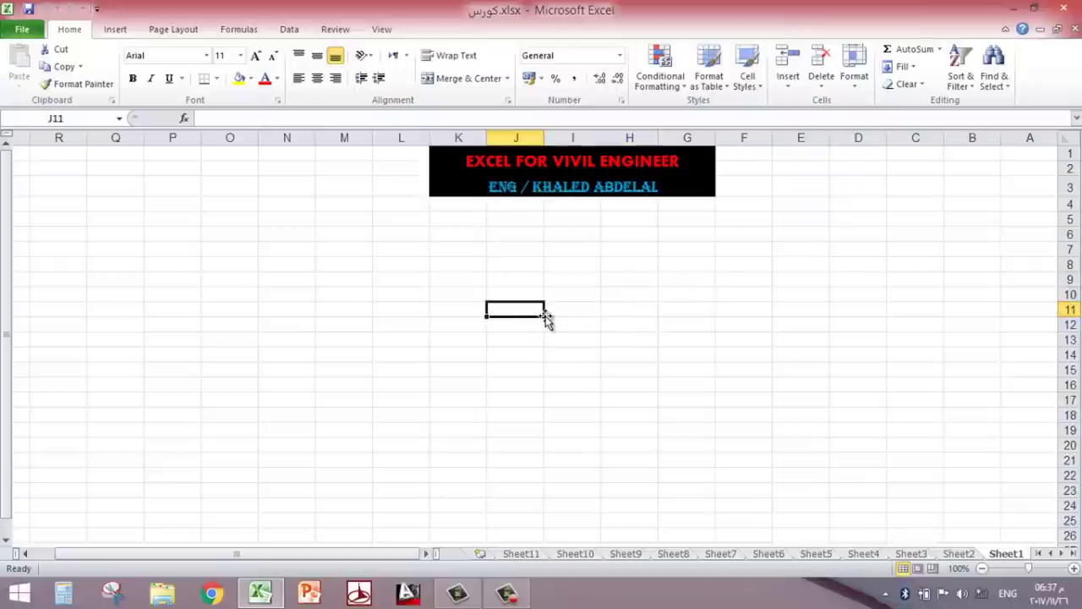
type("2")
key("Return")
type("3")
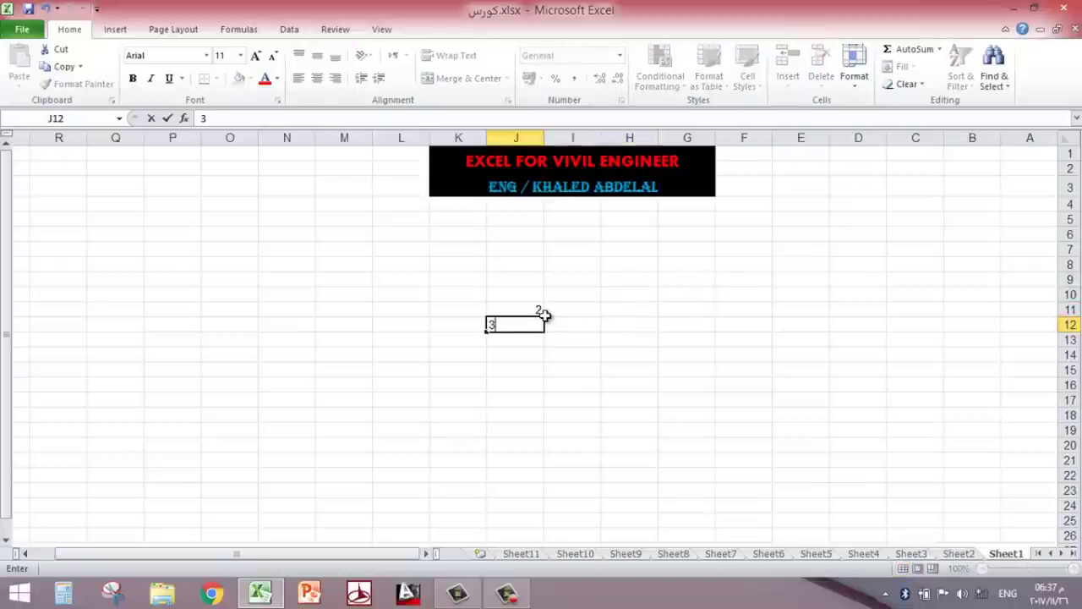
key("Return")
type("4")
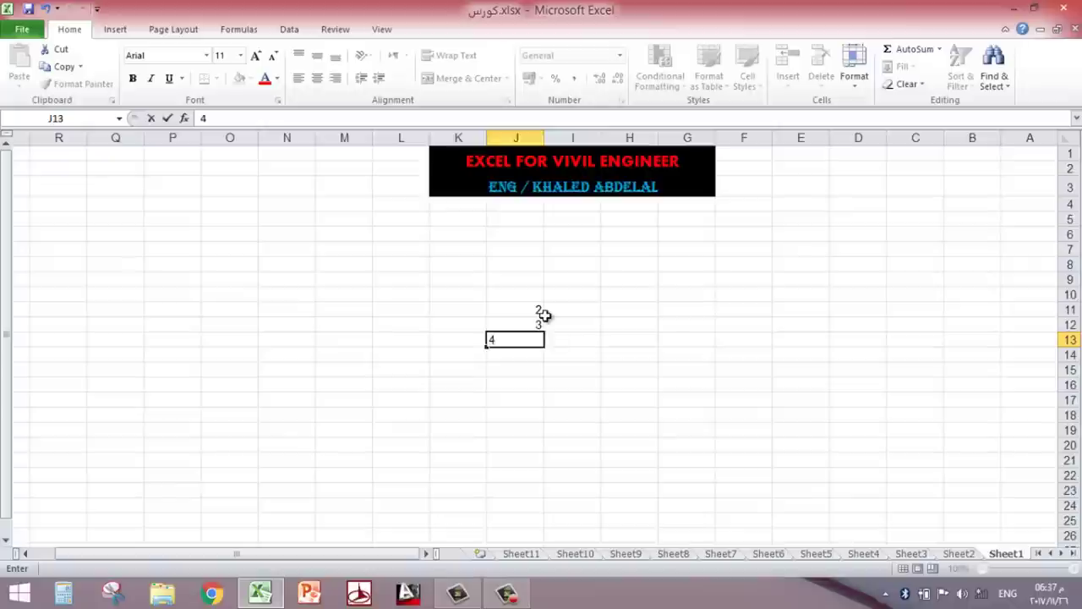
key("Tab")
Enter 1, 2 and 5 down I11:I13.
left_click(545, 312)
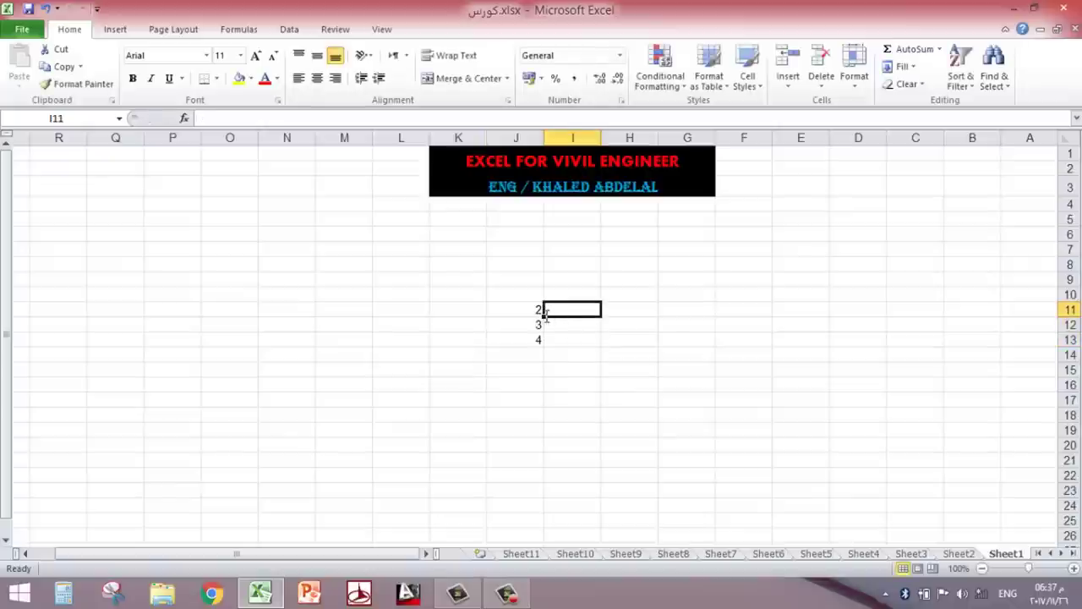
type("1")
key("Return")
type("2")
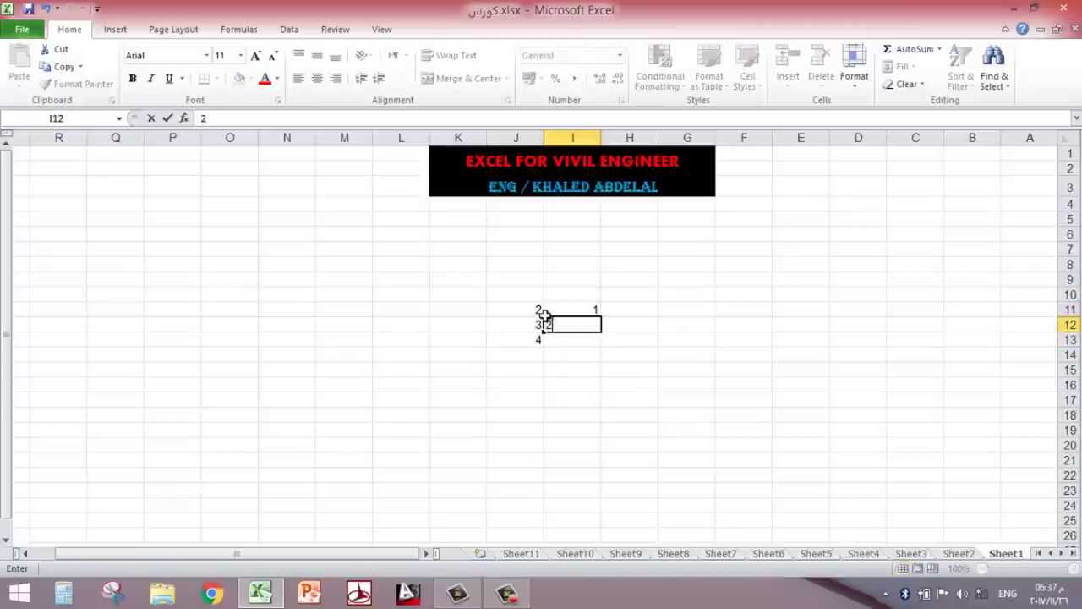
key("Return")
type("5")
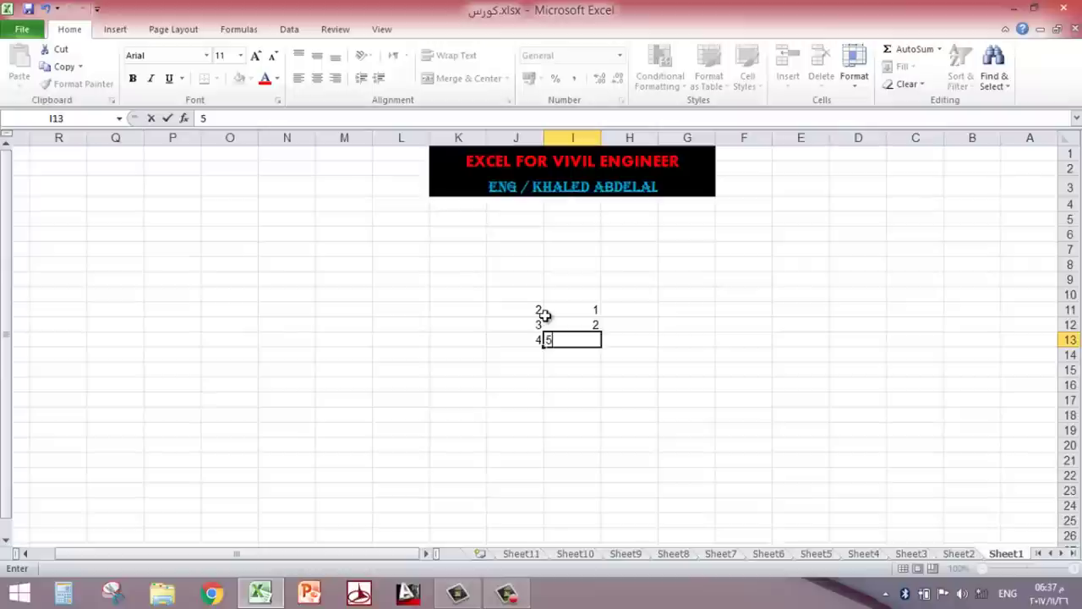
key("Return")
Complete row 14 with 15 in J14 and 3 in I14.
key("Left")
type("1")
key("Right")
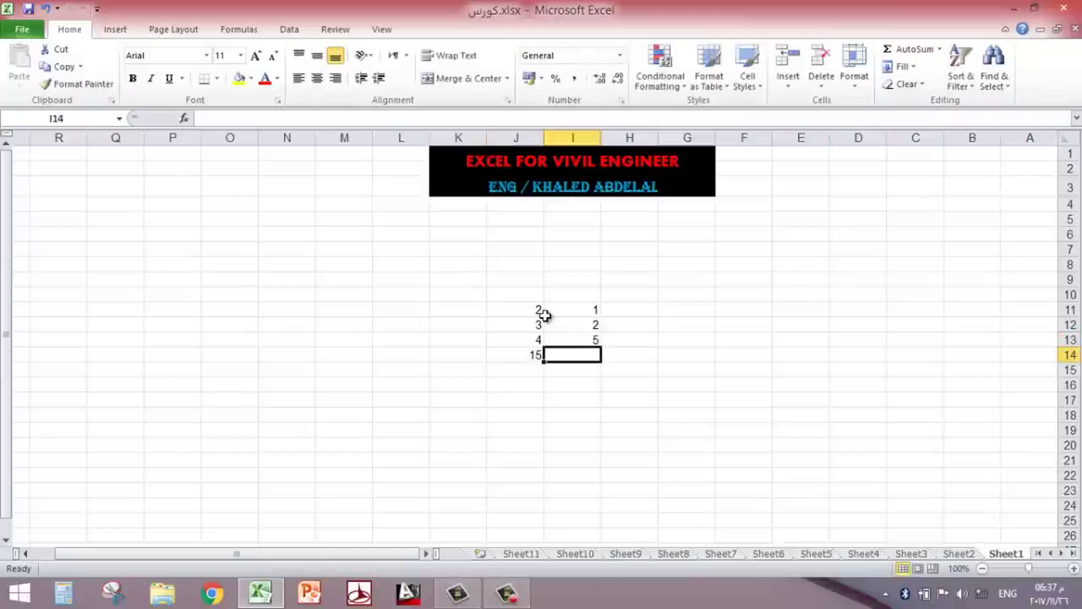
type("3")
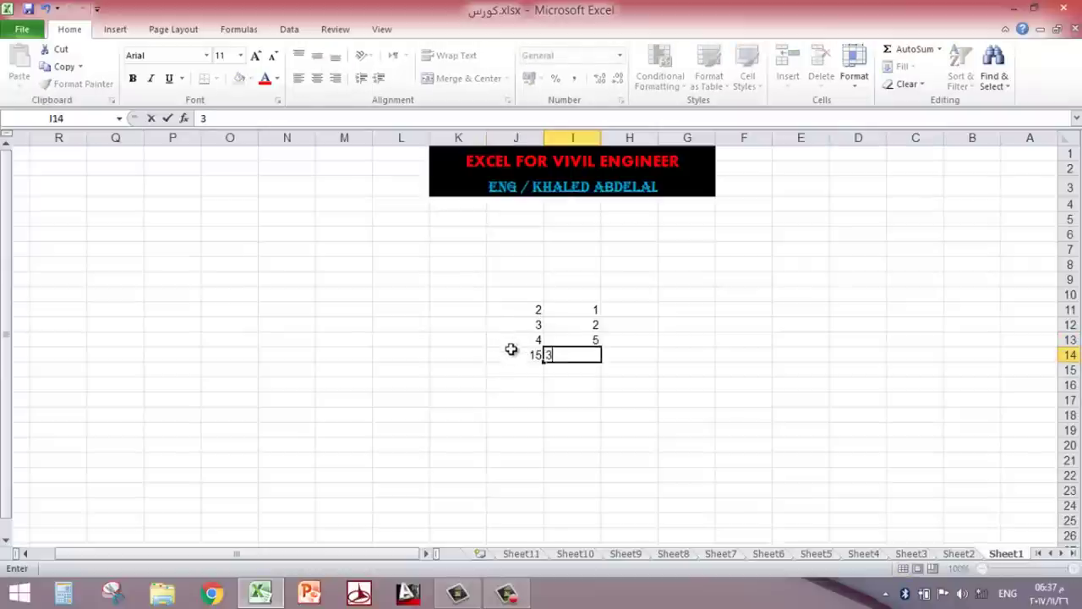
left_click_drag(531, 371, 537, 378)
left_click(532, 309)
left_click(571, 309)
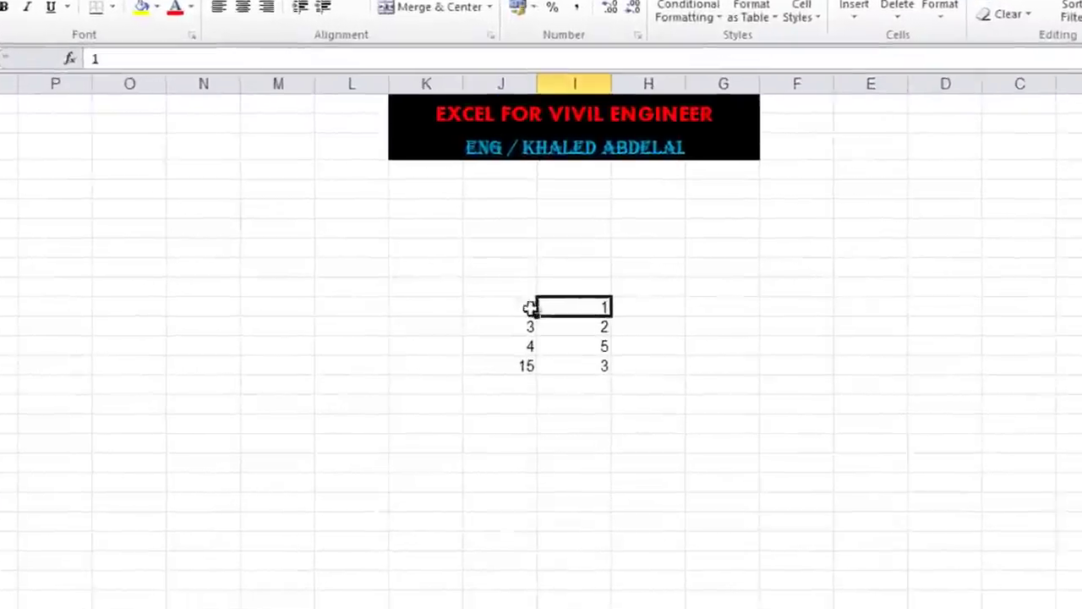
left_click(532, 309)
left_click(577, 310)
left_click(796, 302)
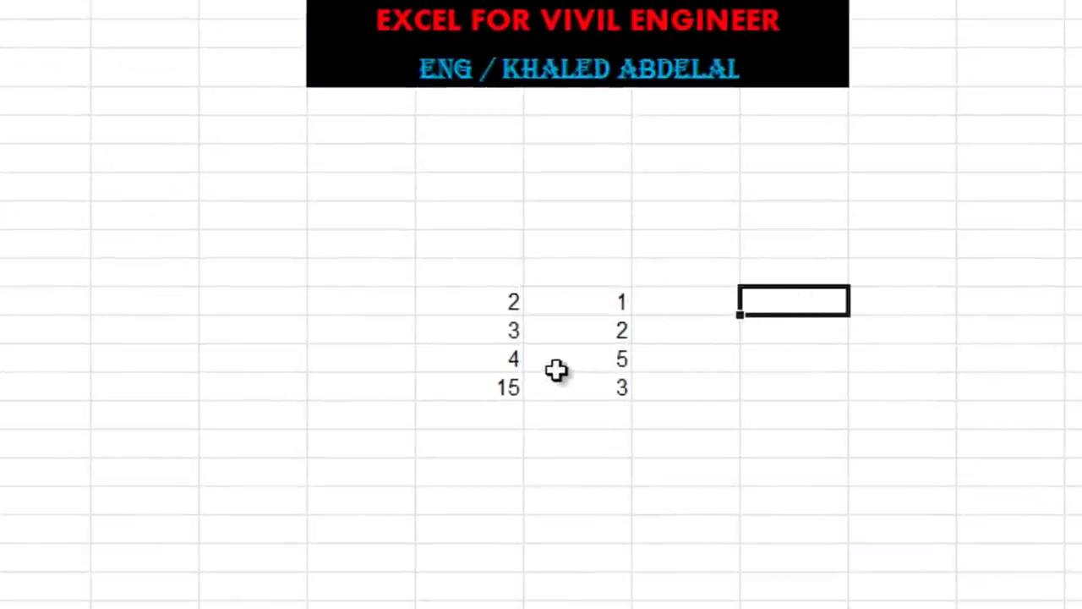
Enter =2+1 in an empty cell beside the numbers, showing 3, and fill it yellow.
type("=2+1")
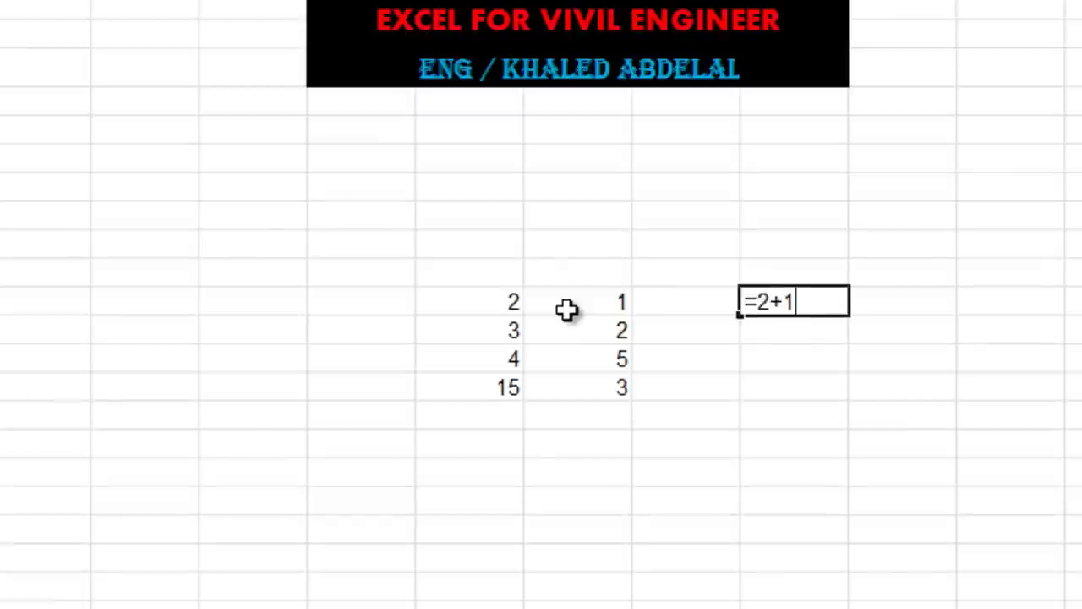
key("Return")
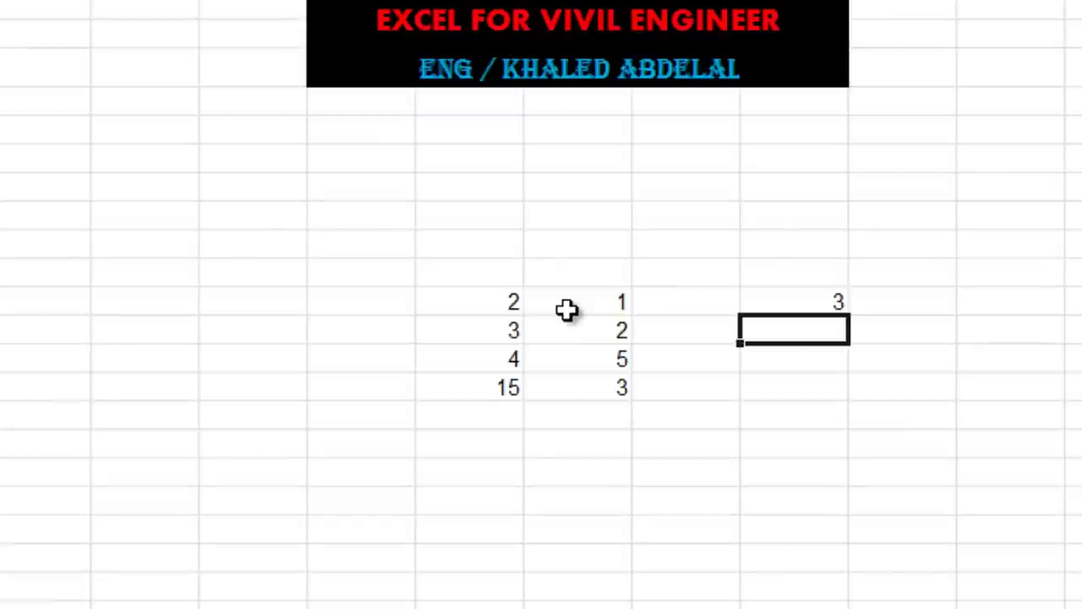
left_click(787, 300)
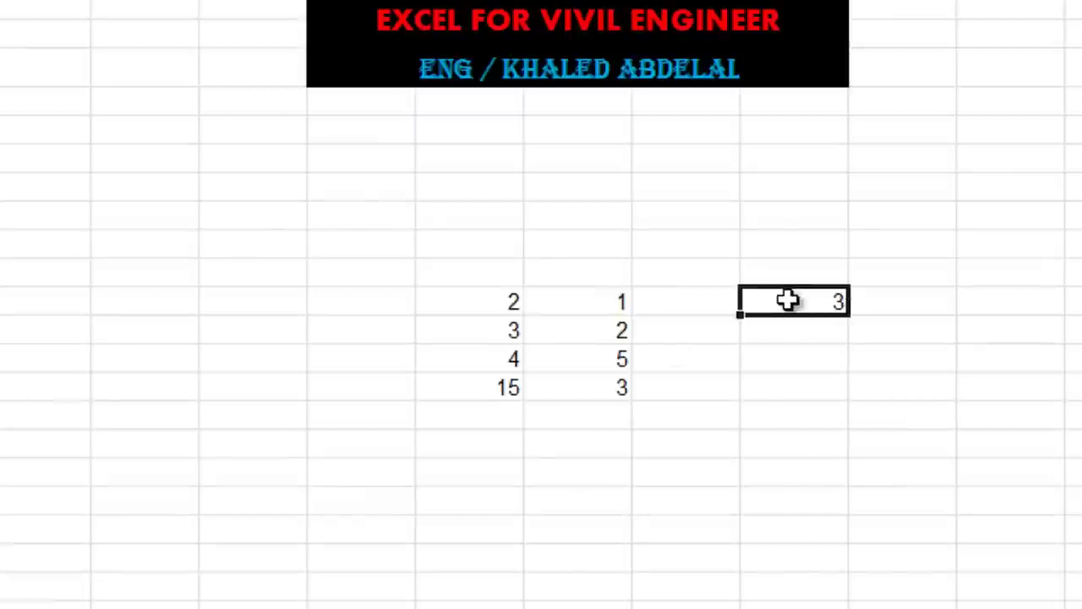
left_click(321, 301)
type("=")
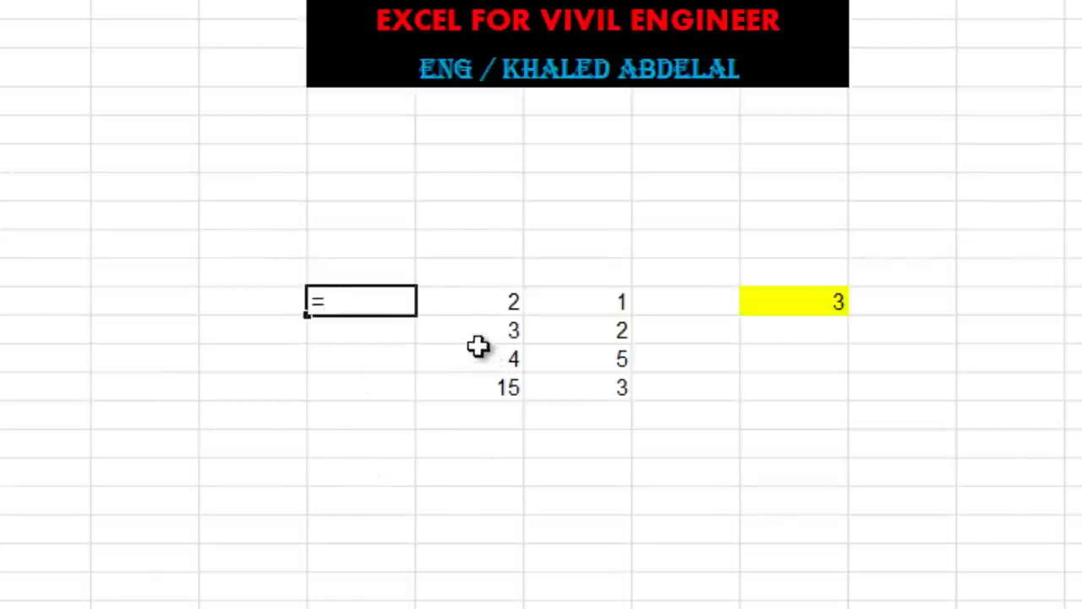
Build the formula =J11+I11 showing 3 and shade its cell green.
left_click(482, 302)
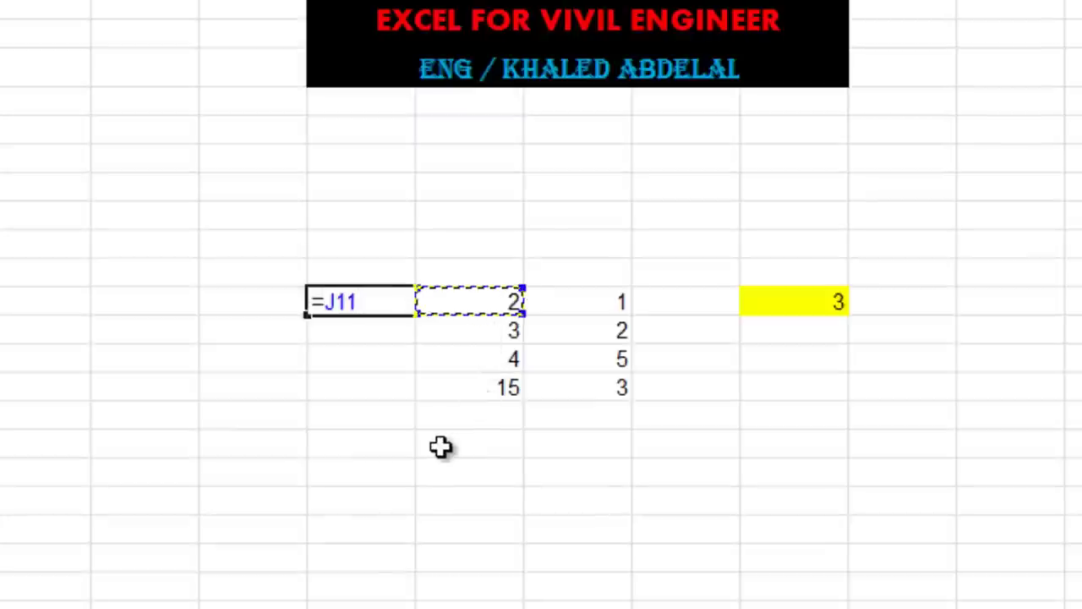
type("+")
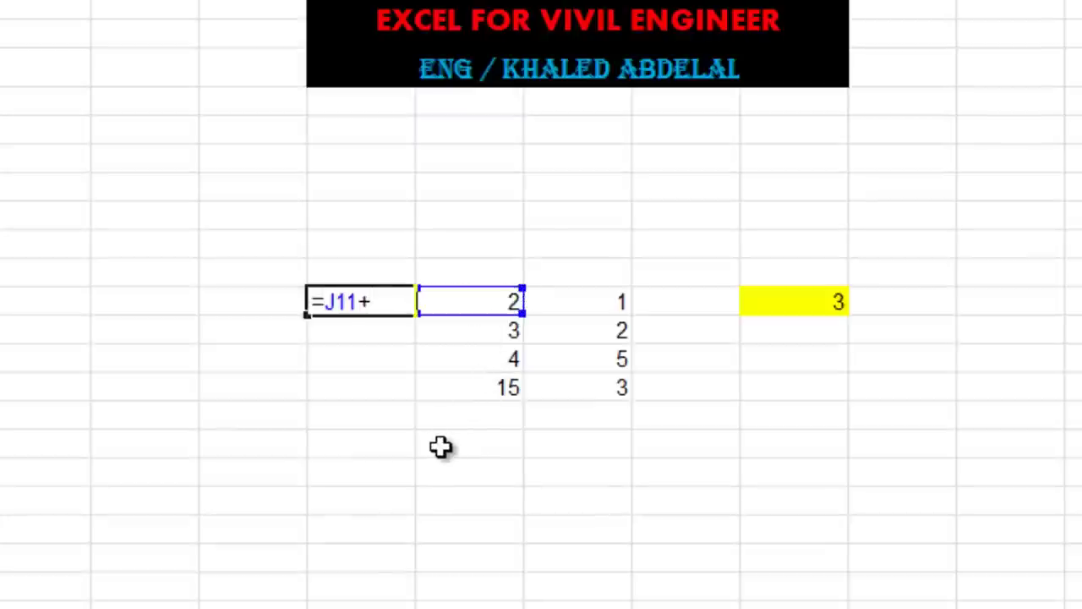
left_click(578, 304)
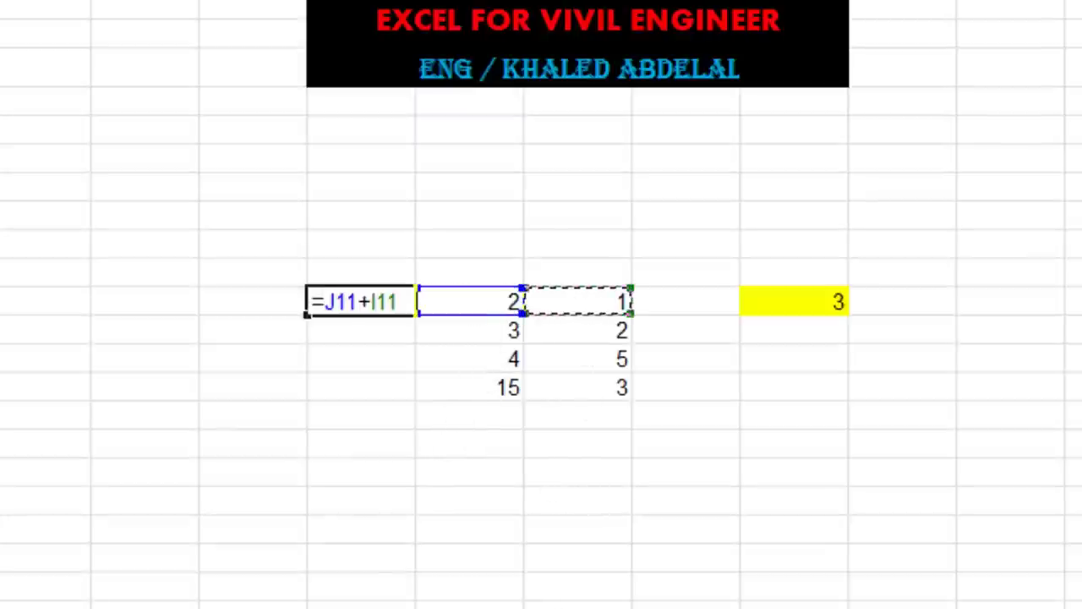
key("Return")
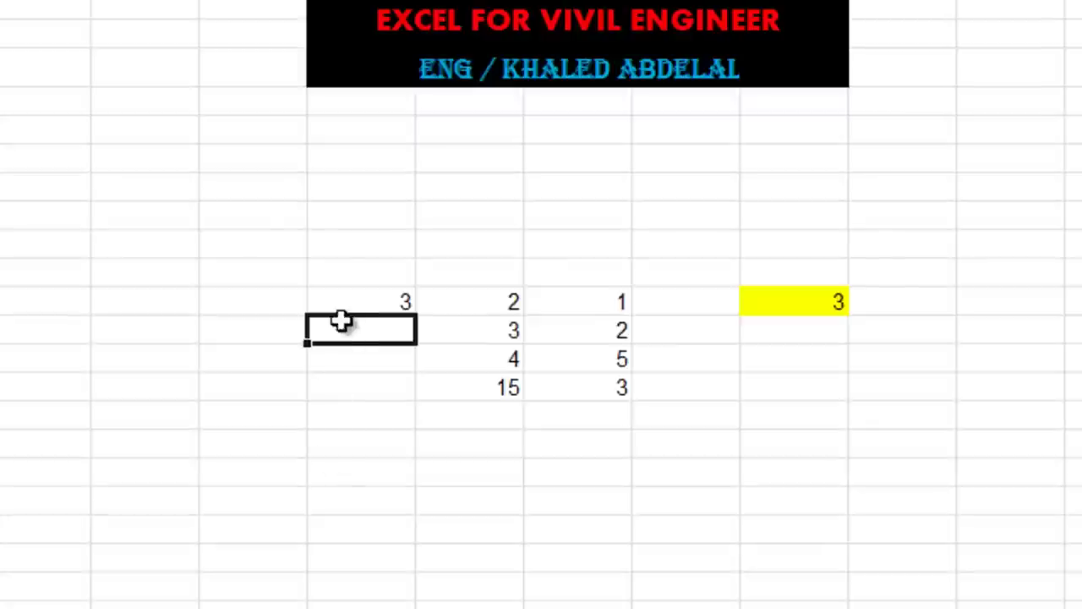
left_click(353, 301)
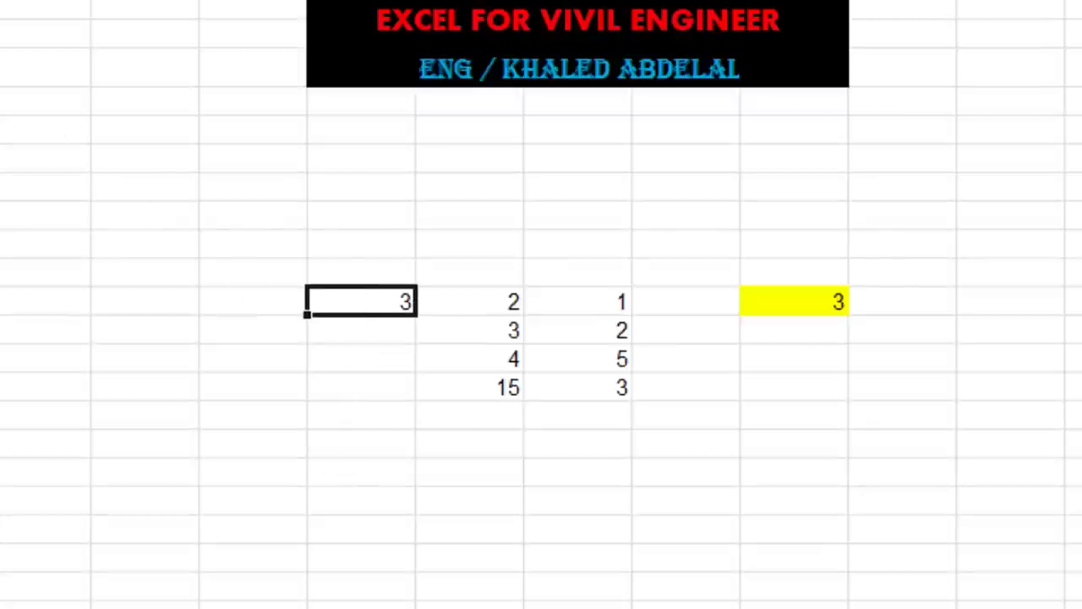
left_click(48, 82)
left_click(145, 443)
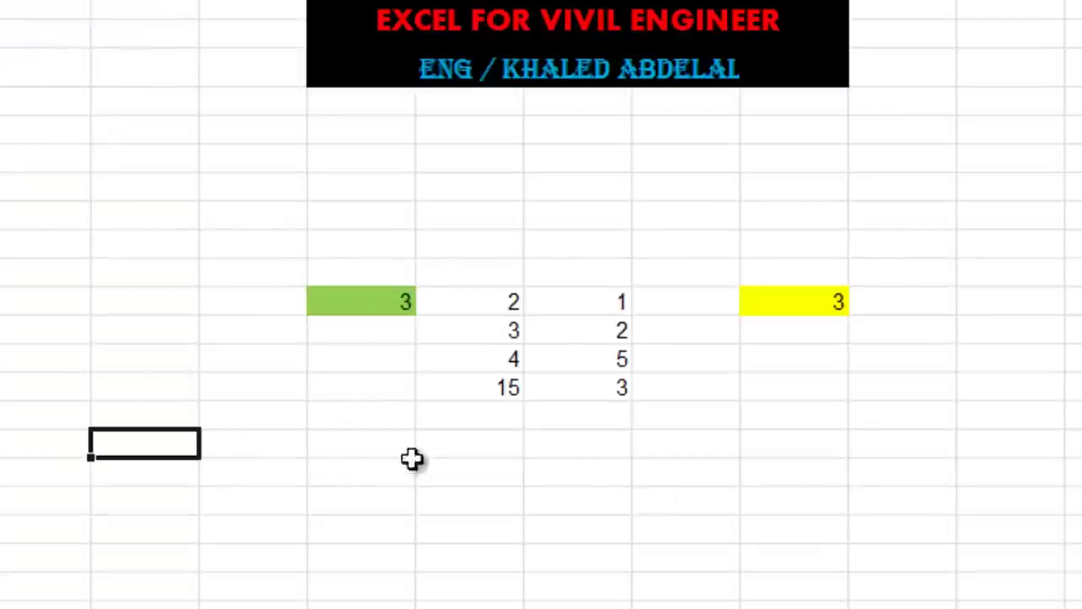
Inspect the yellow and green cells' formulas without changing them.
left_click(827, 301)
key("F2")
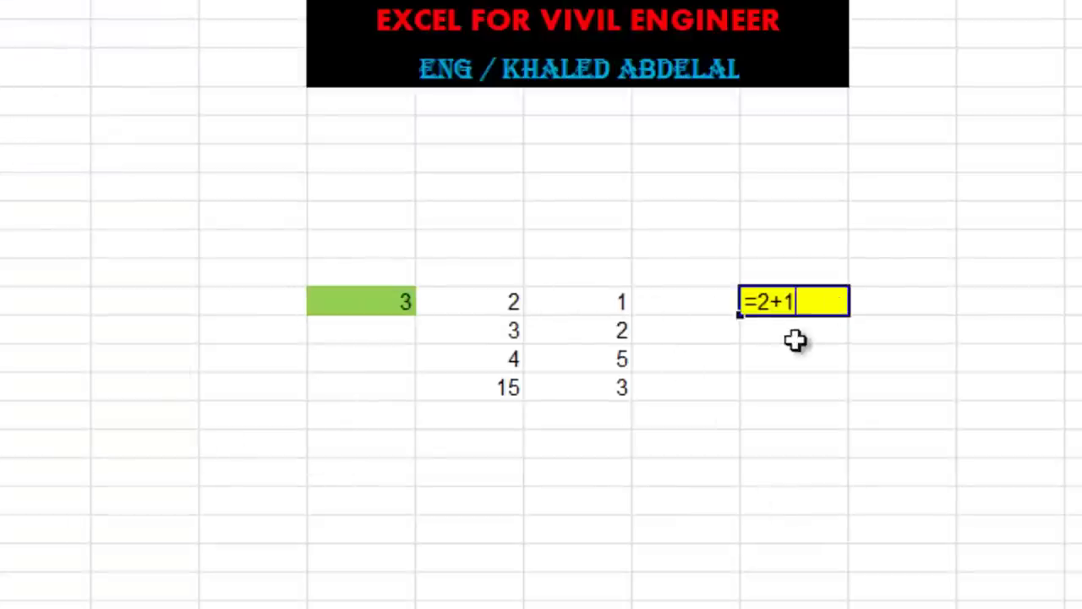
key("Return")
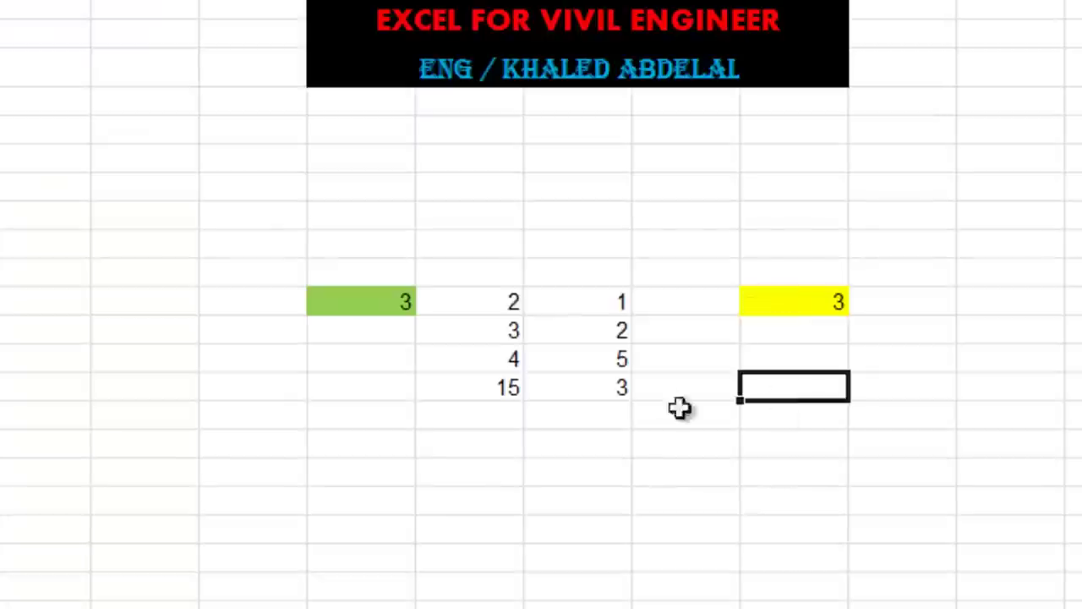
double_click(367, 302)
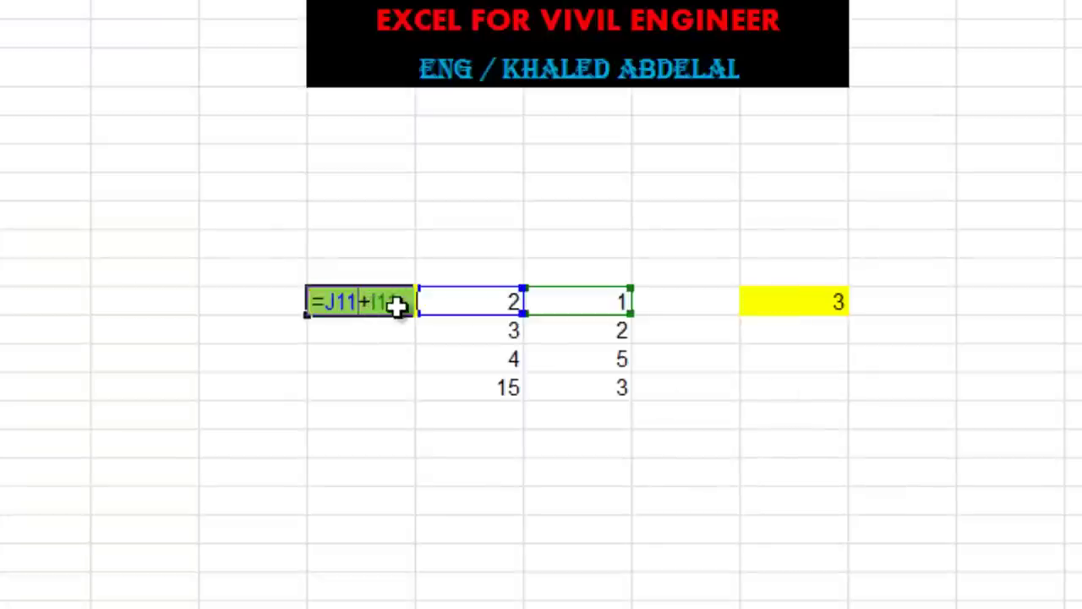
key("Escape")
left_click(394, 470)
Replace the 1 with 5 and the 2 with 4, so the green sum shows 9.
left_click(598, 310)
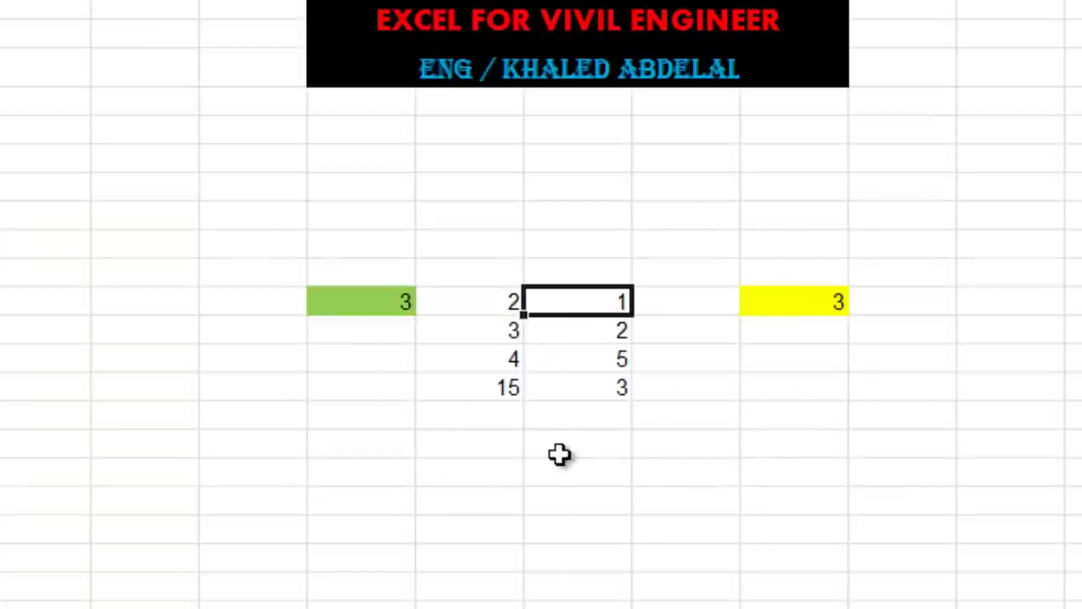
type("5")
left_click(252, 531)
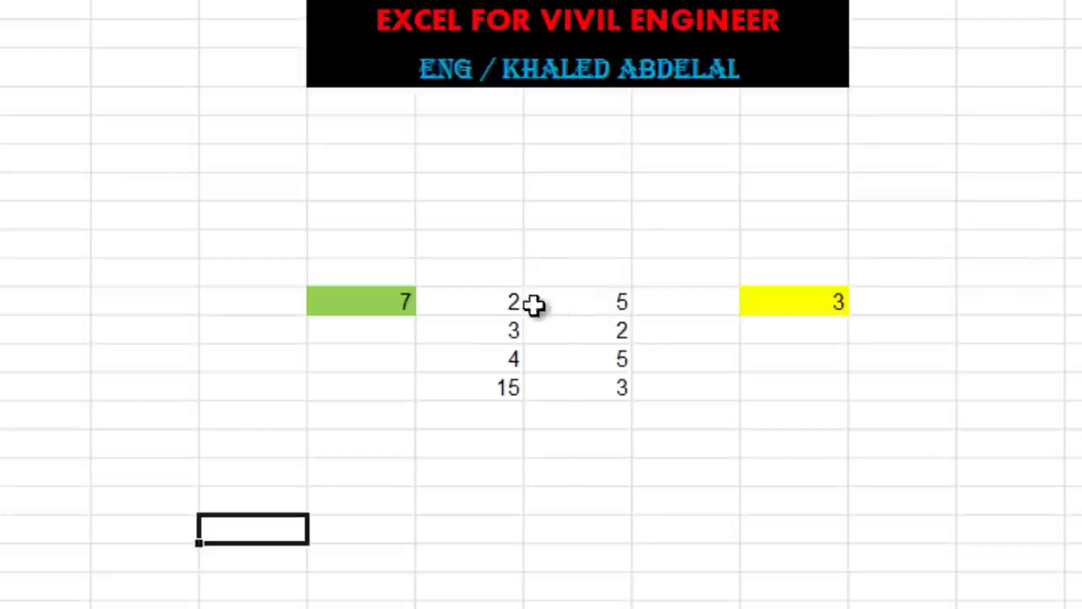
left_click(484, 311)
type("4")
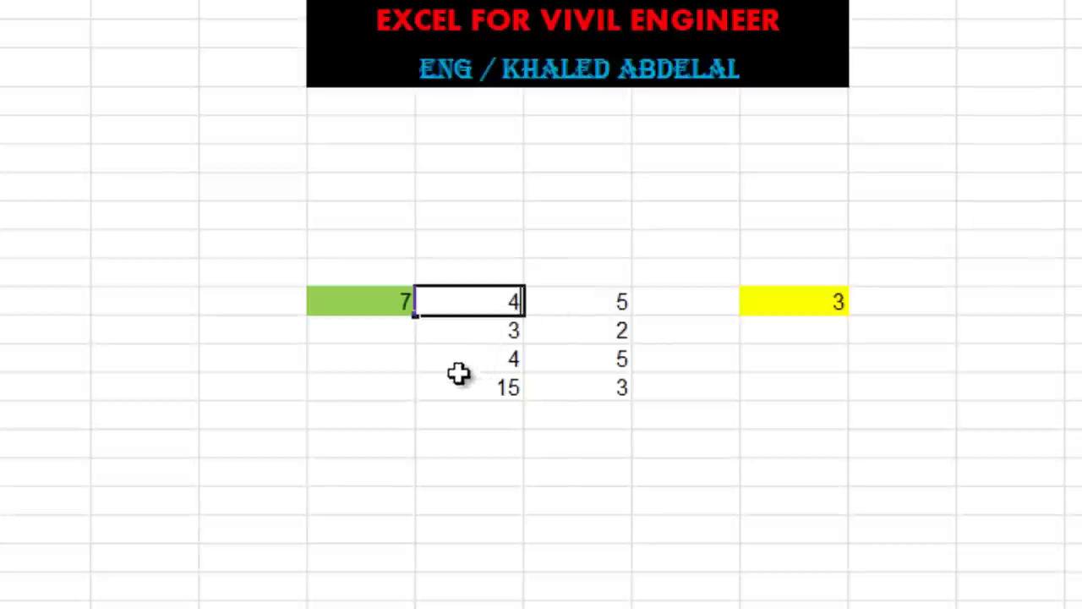
left_click(232, 388)
left_click(366, 301)
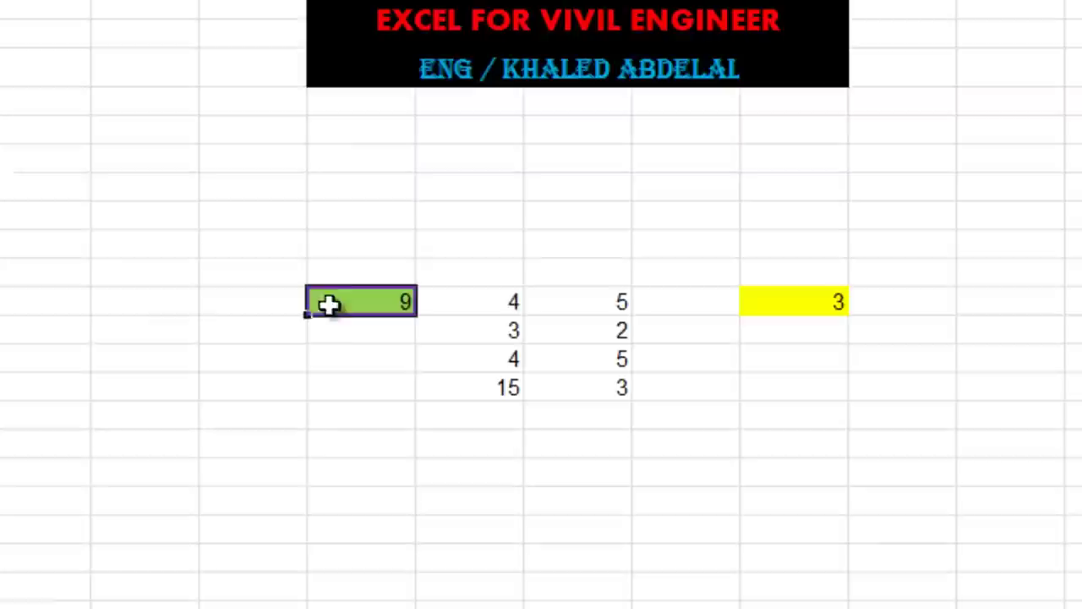
left_click(343, 414)
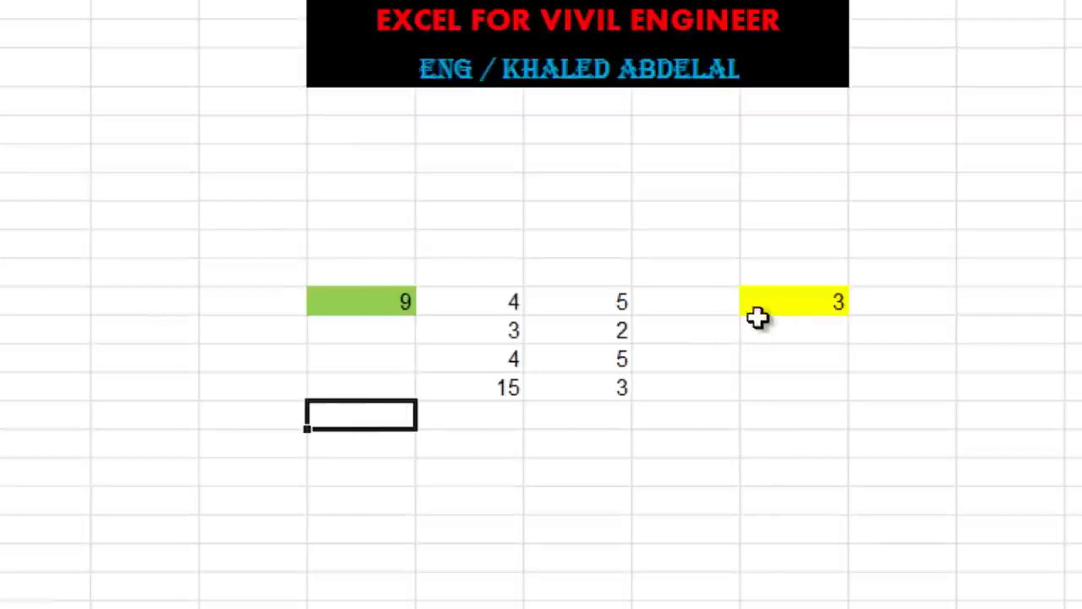
left_click(367, 304)
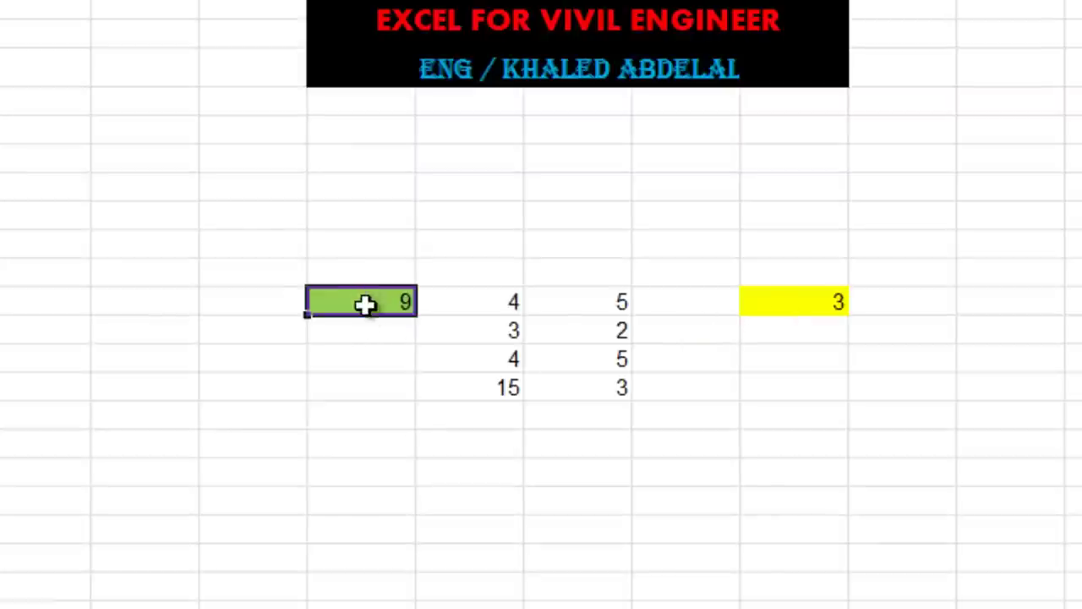
left_click(361, 406)
left_click(397, 330)
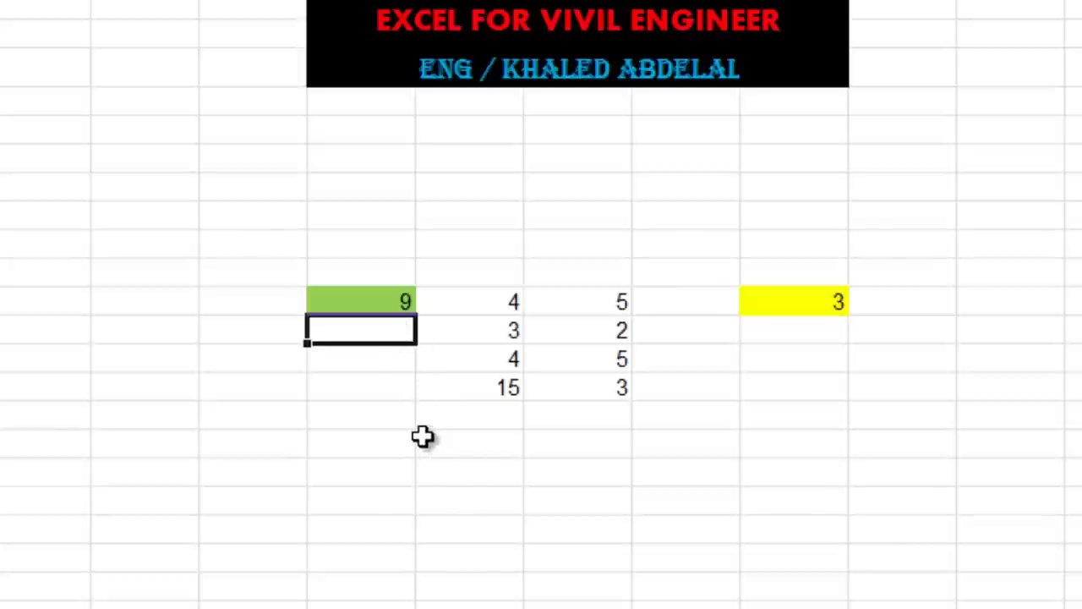
Enter =J12-I12 in the cell below the green sum.
left_click(394, 441)
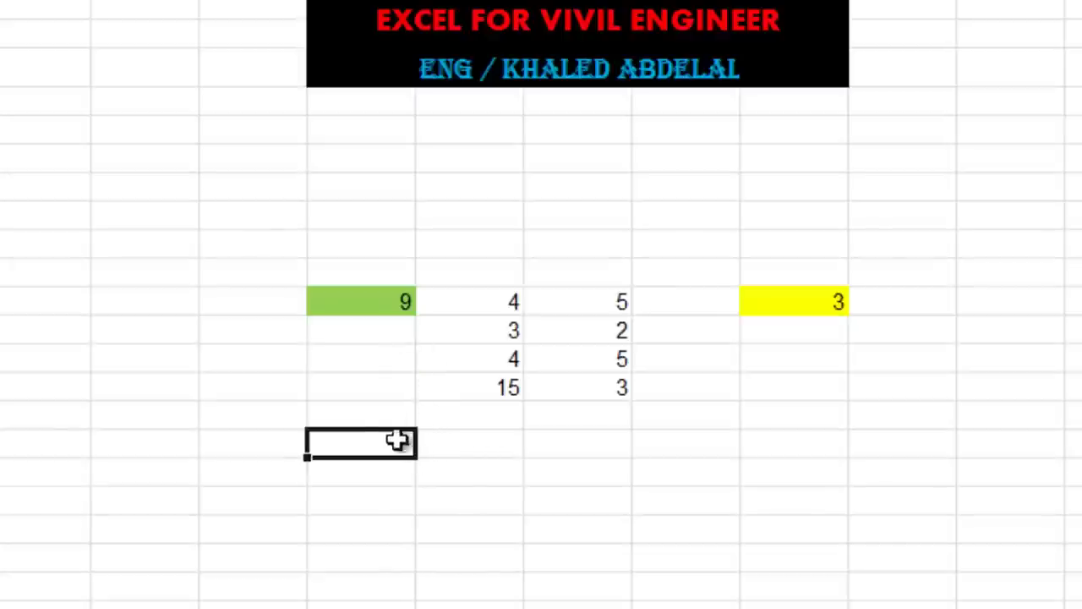
left_click(386, 331)
left_click(609, 326)
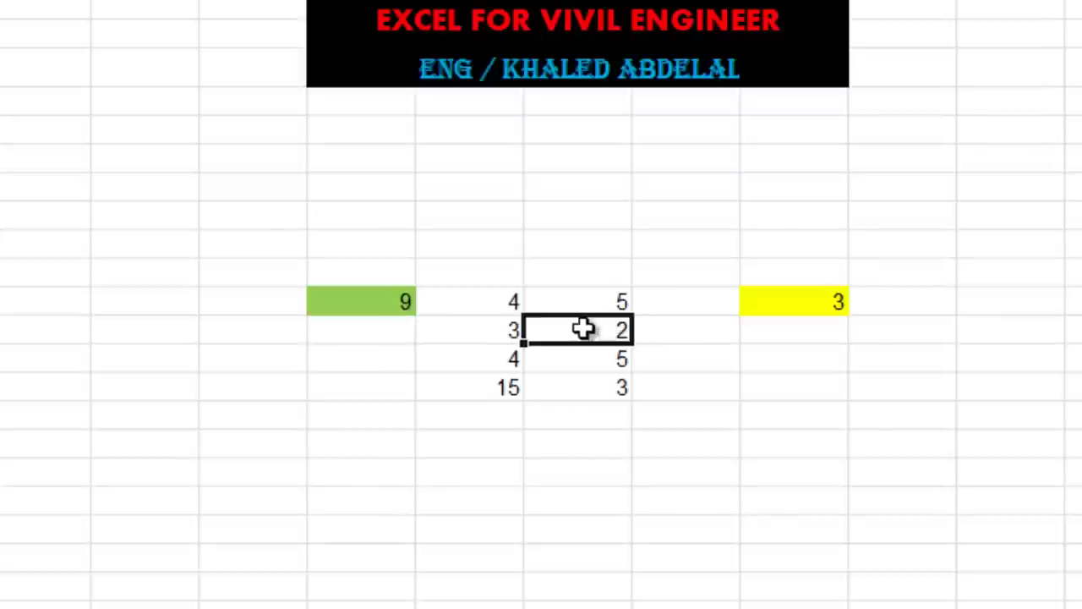
left_click(488, 330)
left_click(358, 337)
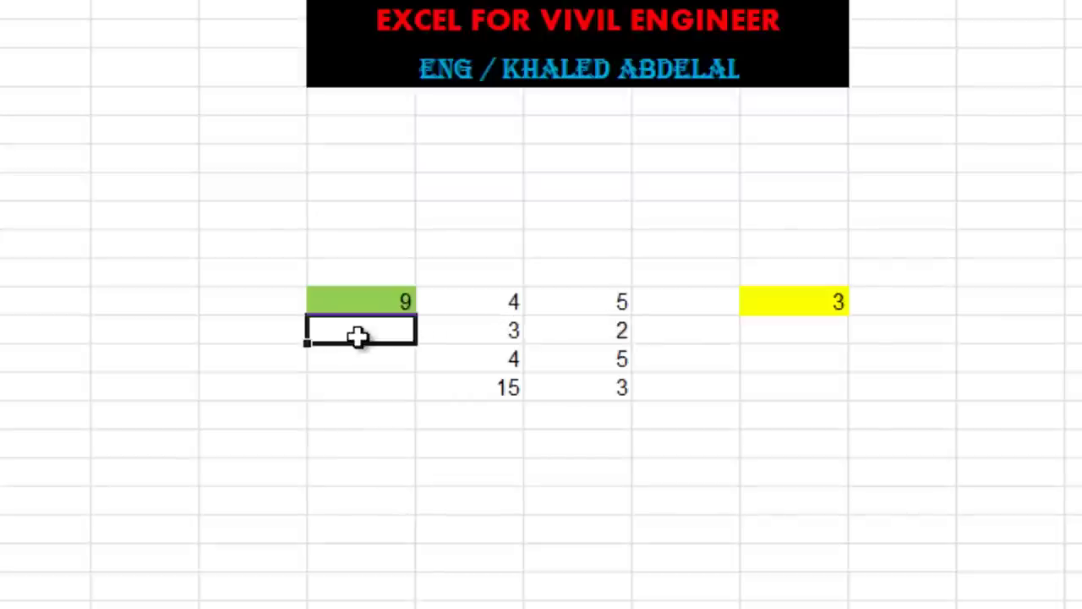
type("=")
left_click(490, 330)
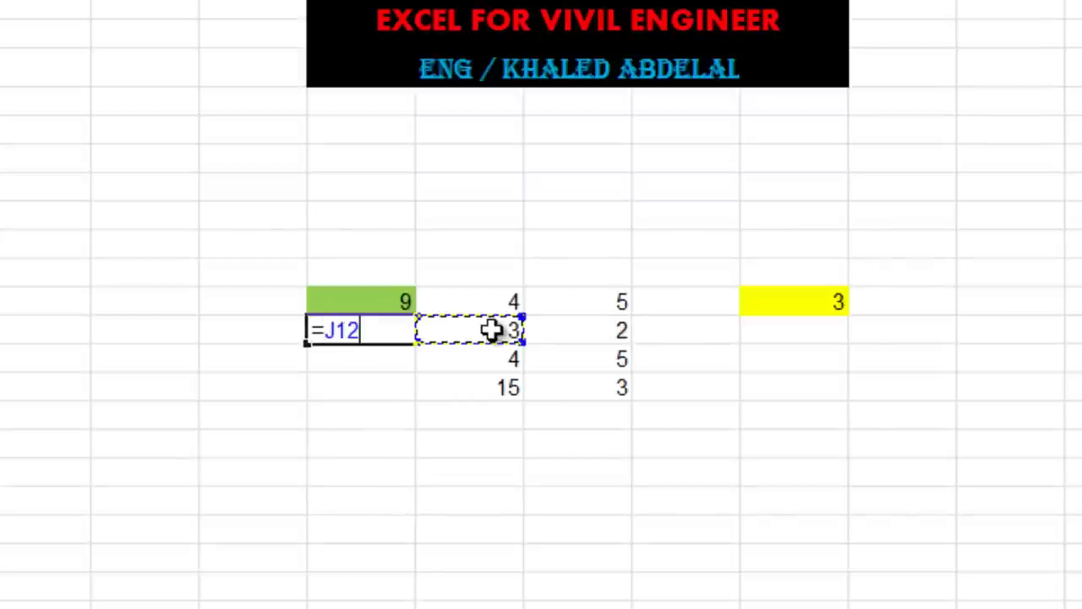
type("-")
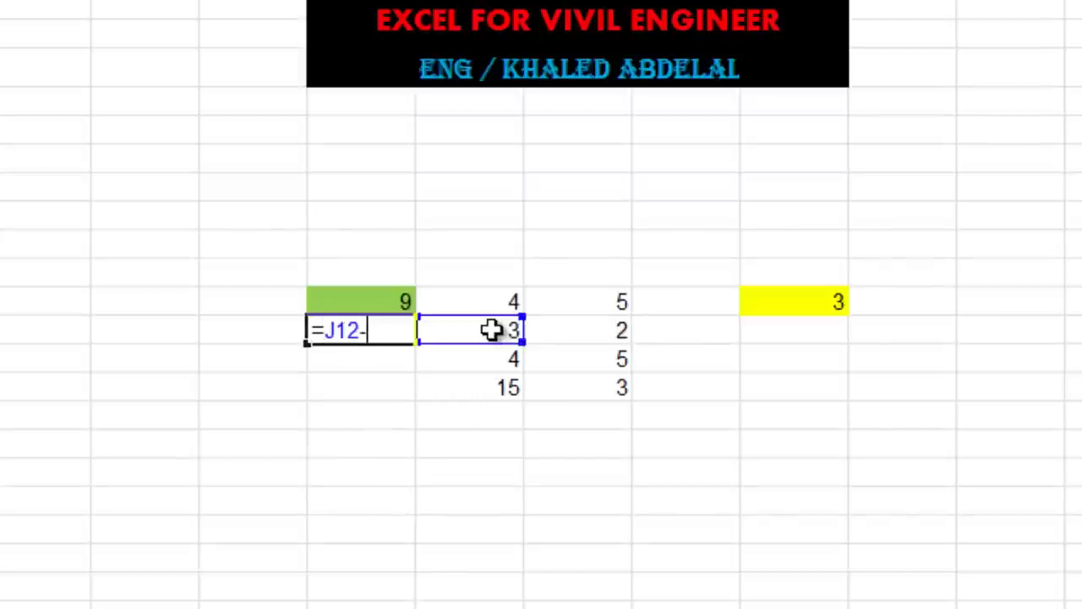
left_click(600, 334)
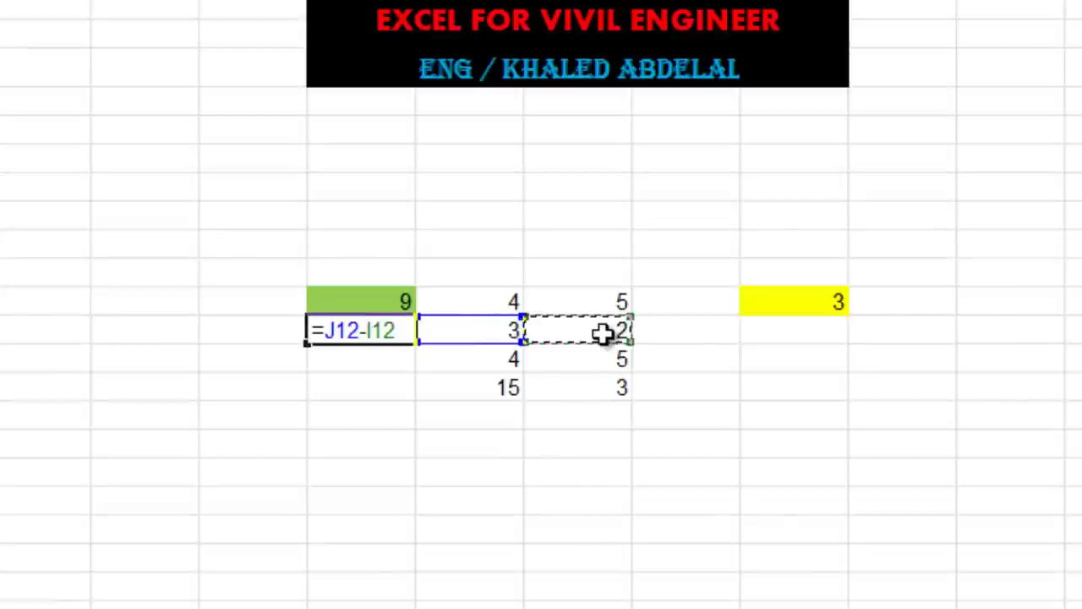
key("Return")
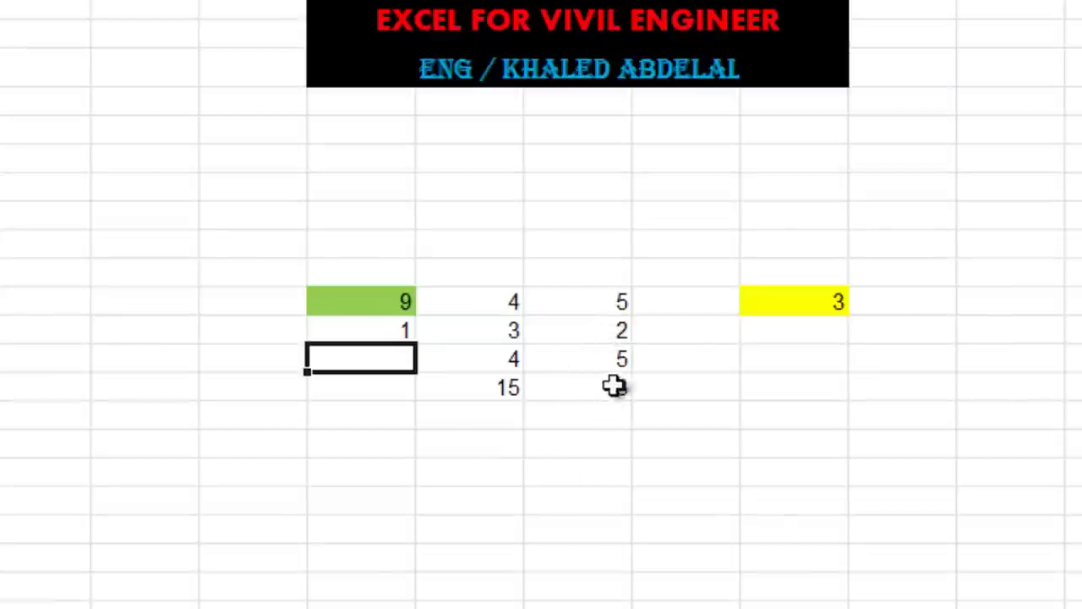
Change J12 from 3 to 20 so the difference shows 18.
left_click(494, 332)
type("20")
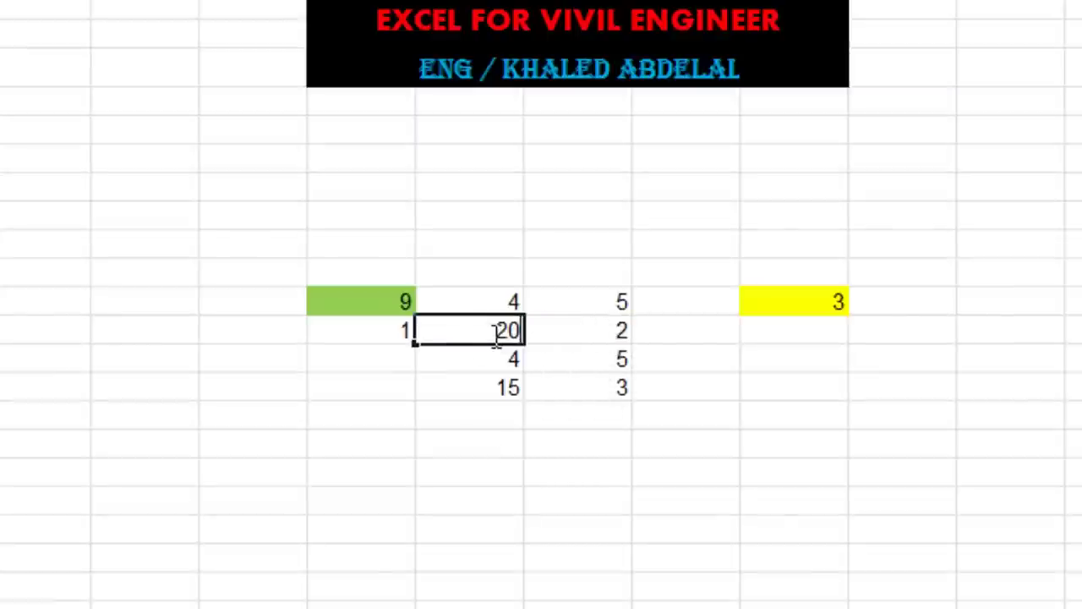
left_click(20, 525)
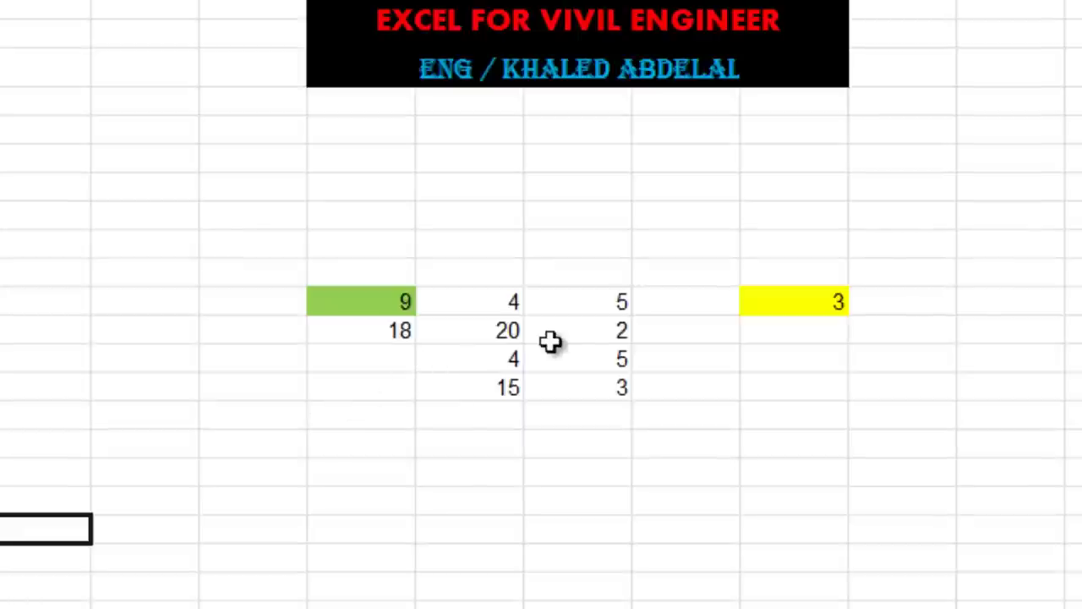
left_click(372, 330)
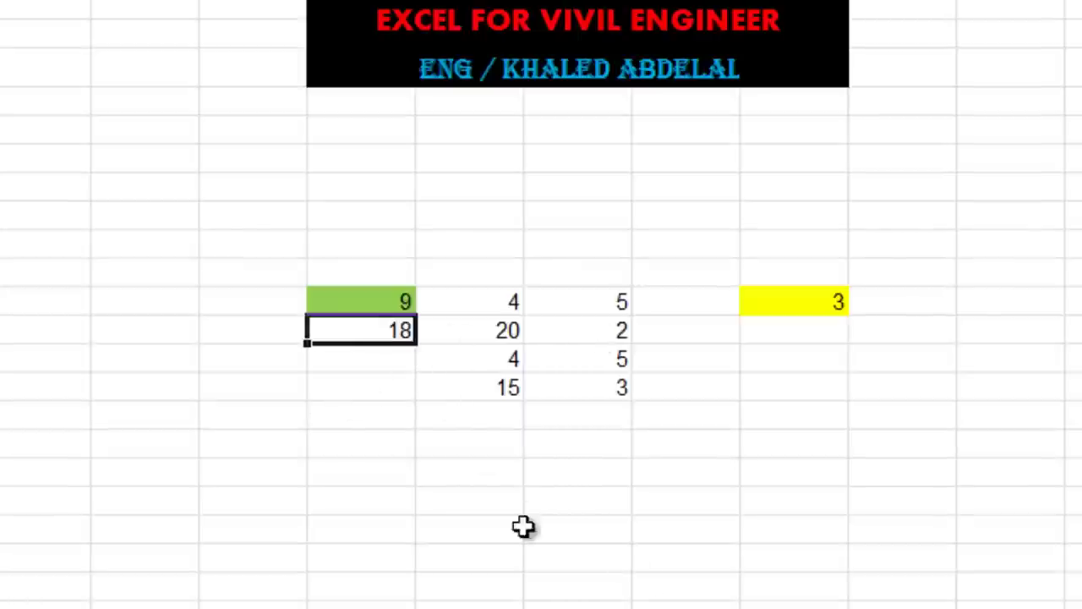
left_click(380, 358)
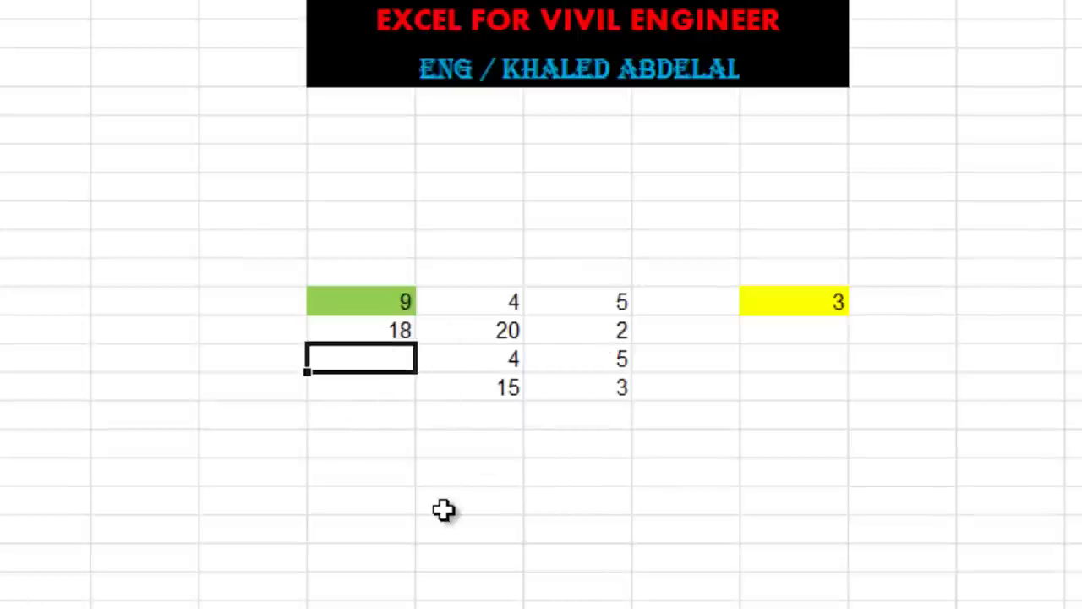
Enter the multiplication formula =J13*I13 in K13.
type("=")
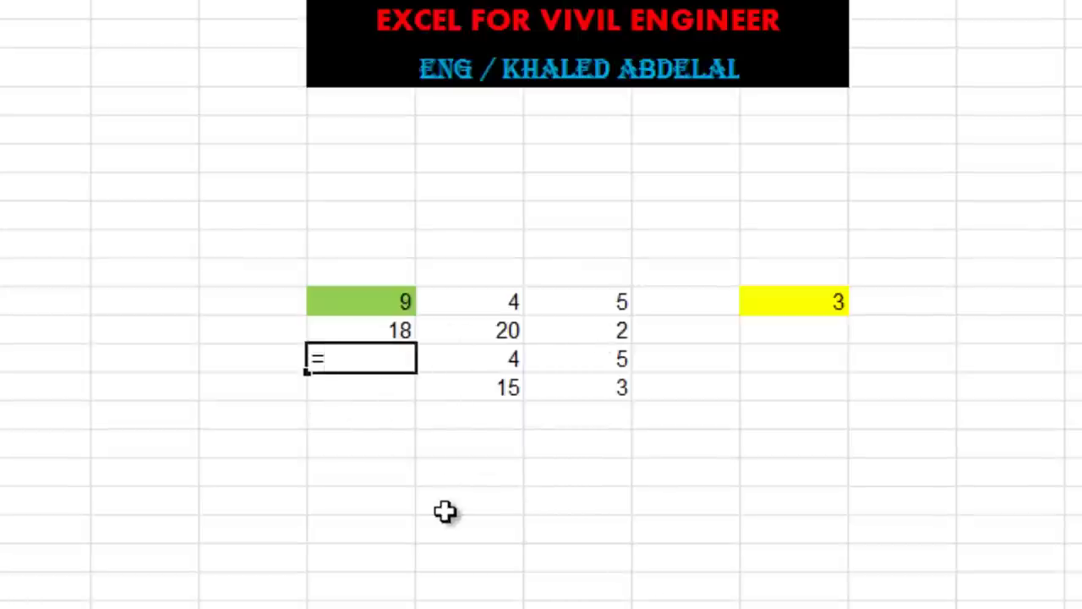
left_click(478, 359)
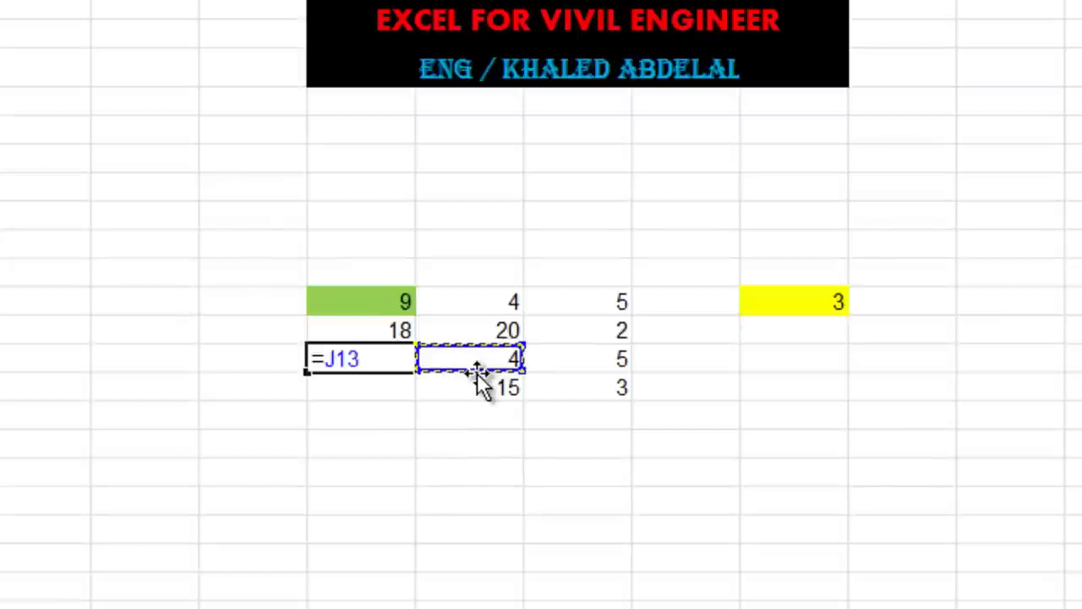
type("*")
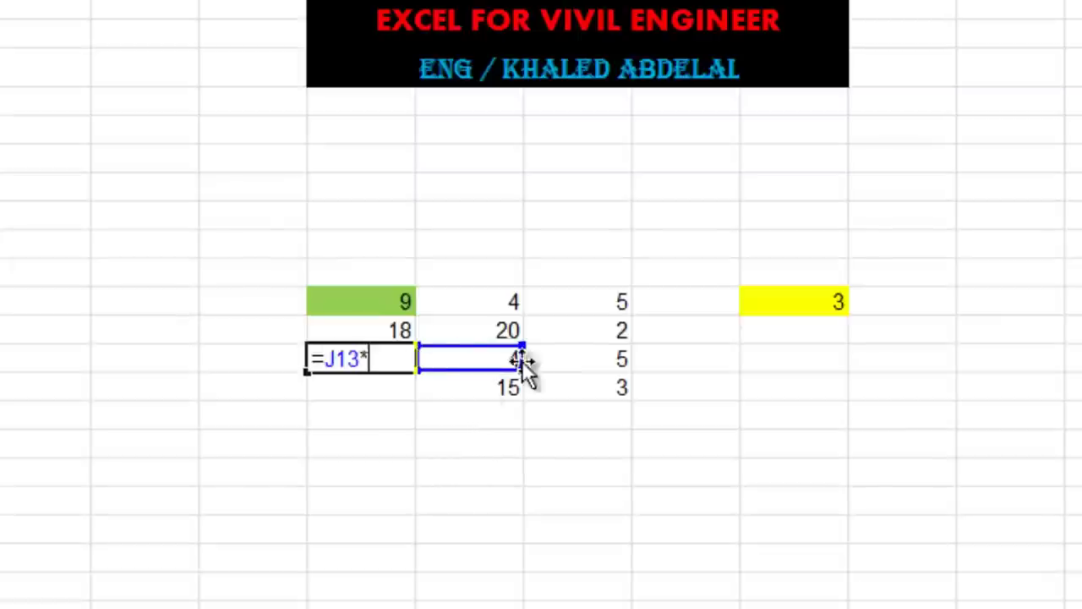
left_click(604, 356)
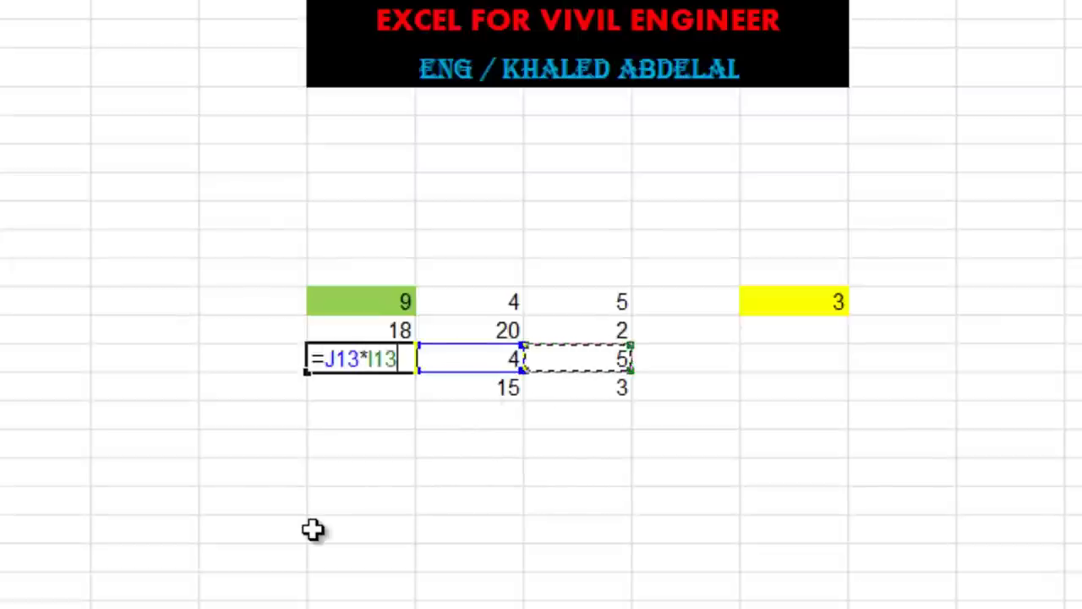
key("Return")
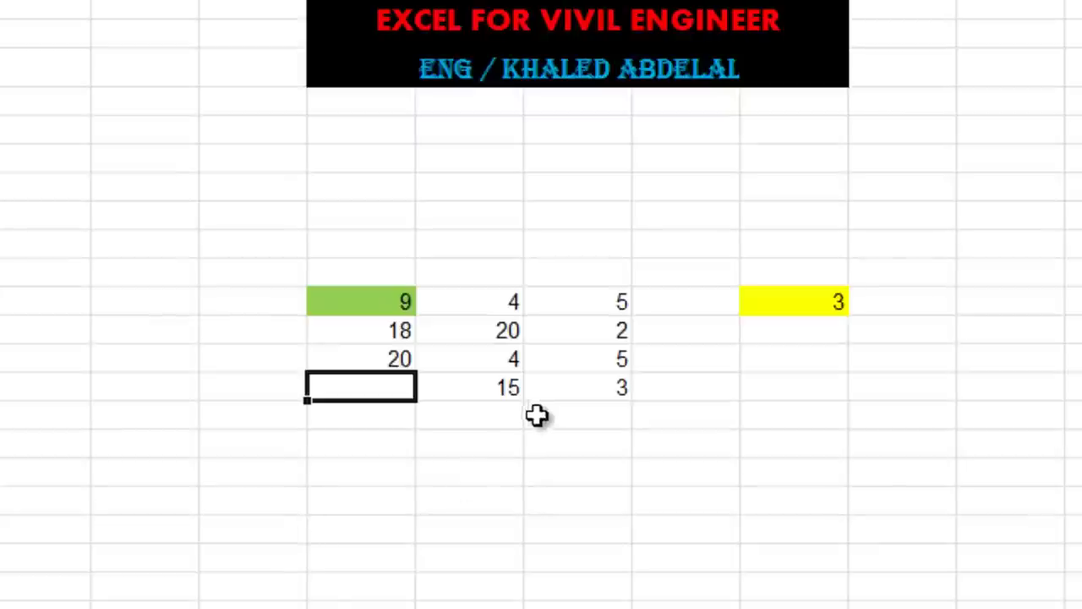
Change J13 from 4 to 3 so the product updates to 15.
left_click(512, 358)
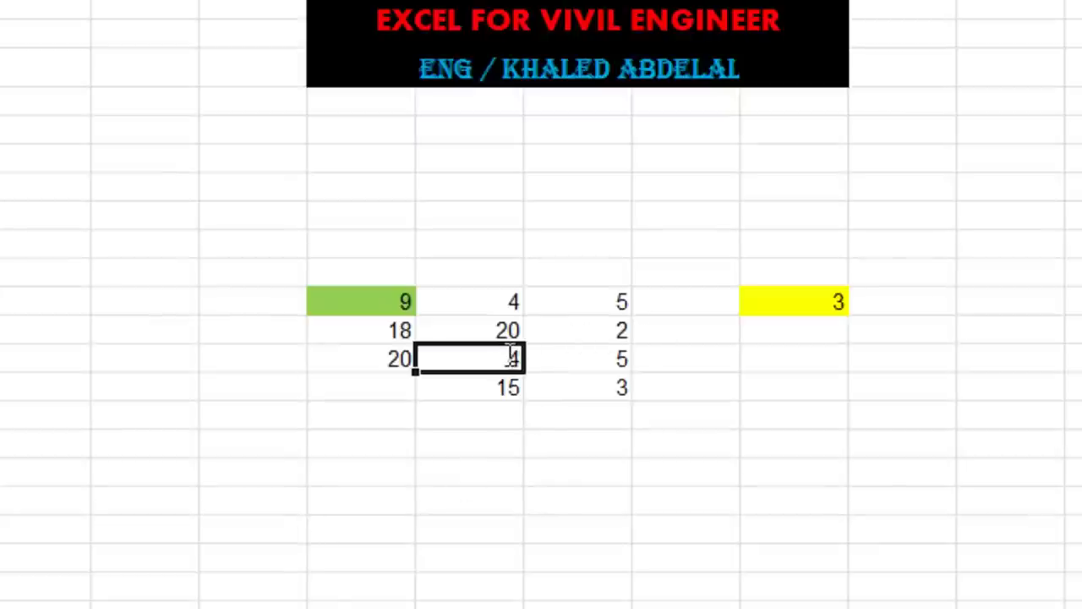
type("3")
key("ctrl+Return")
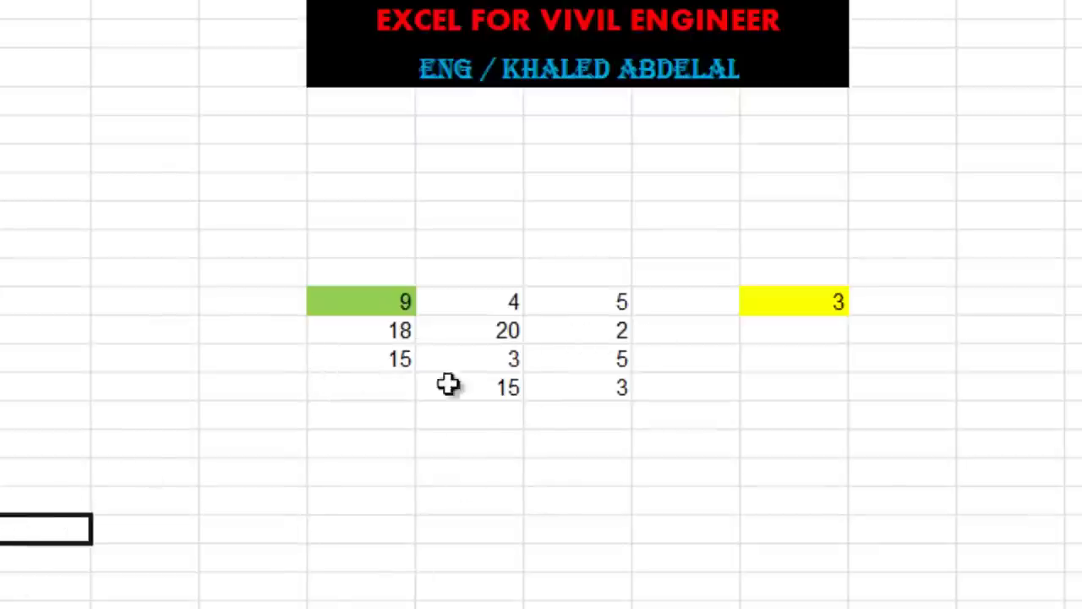
left_click(392, 388)
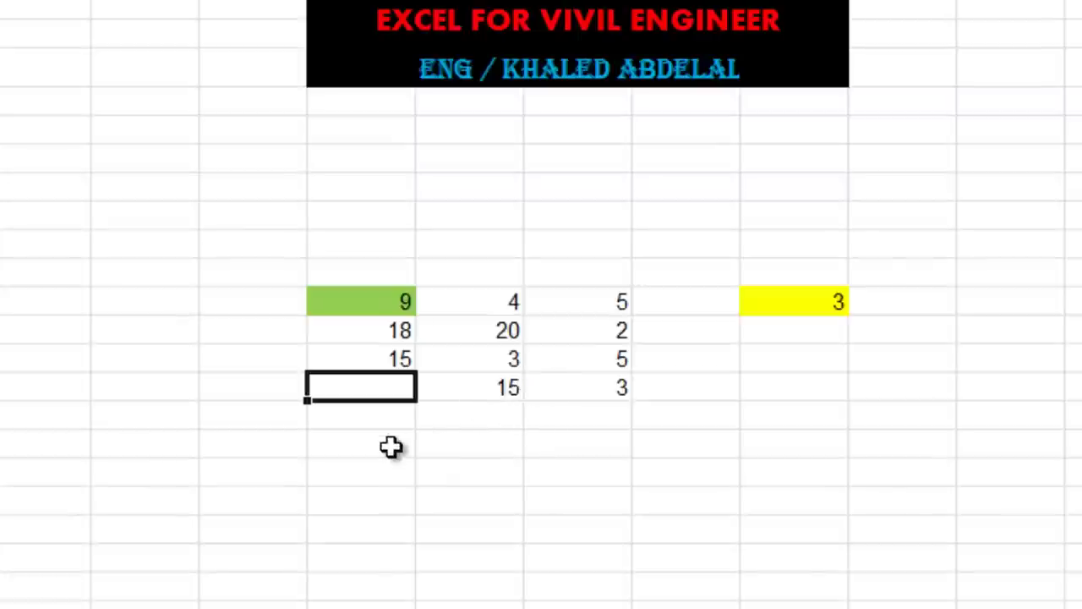
type("=")
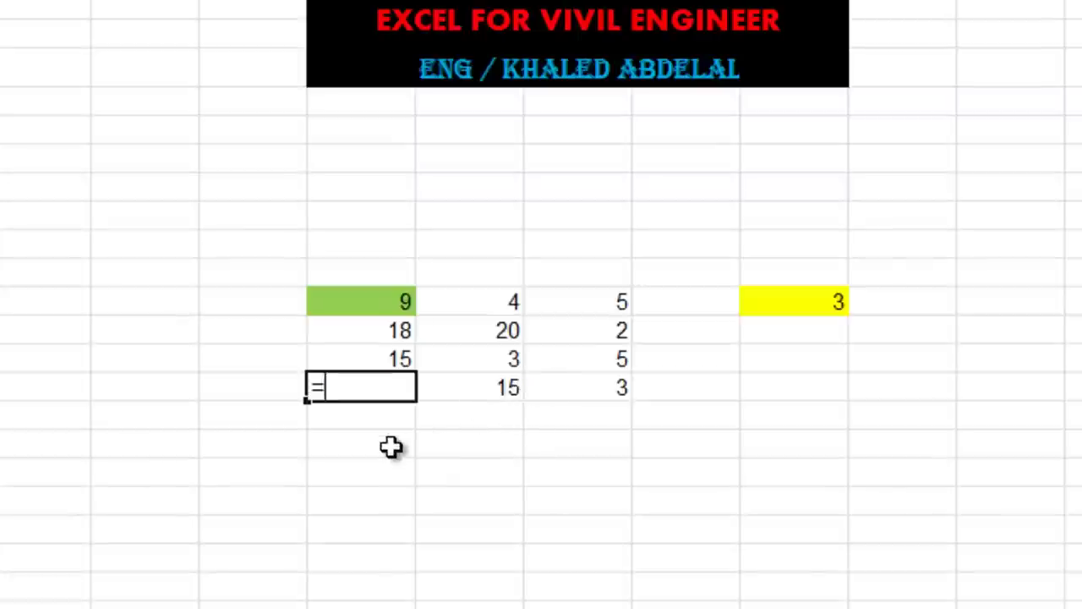
Complete the division formula =J14/I14 in K14, showing 5.
left_click(500, 389)
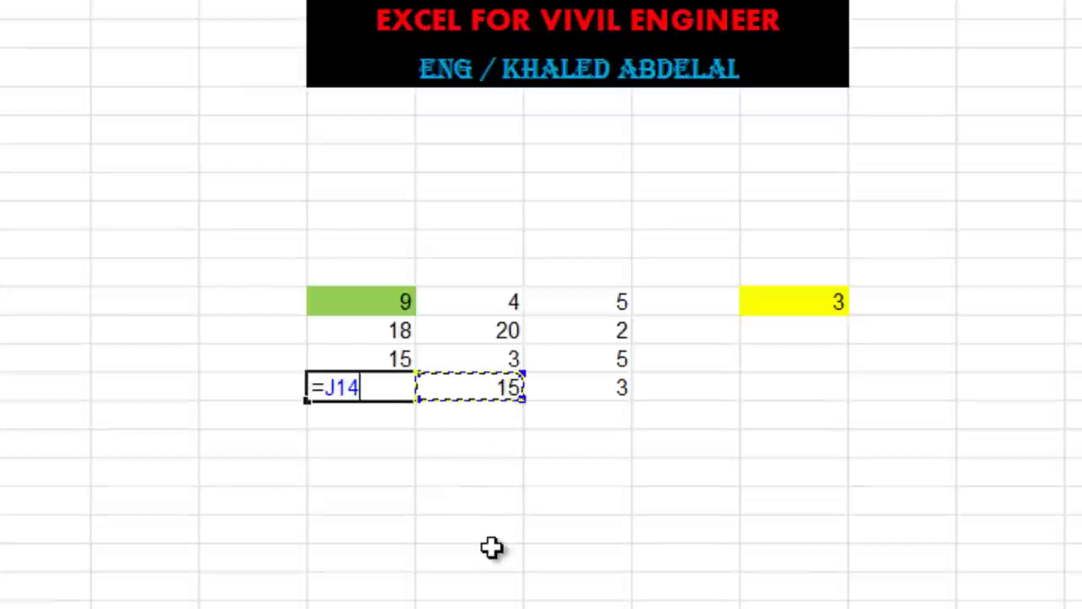
type("/")
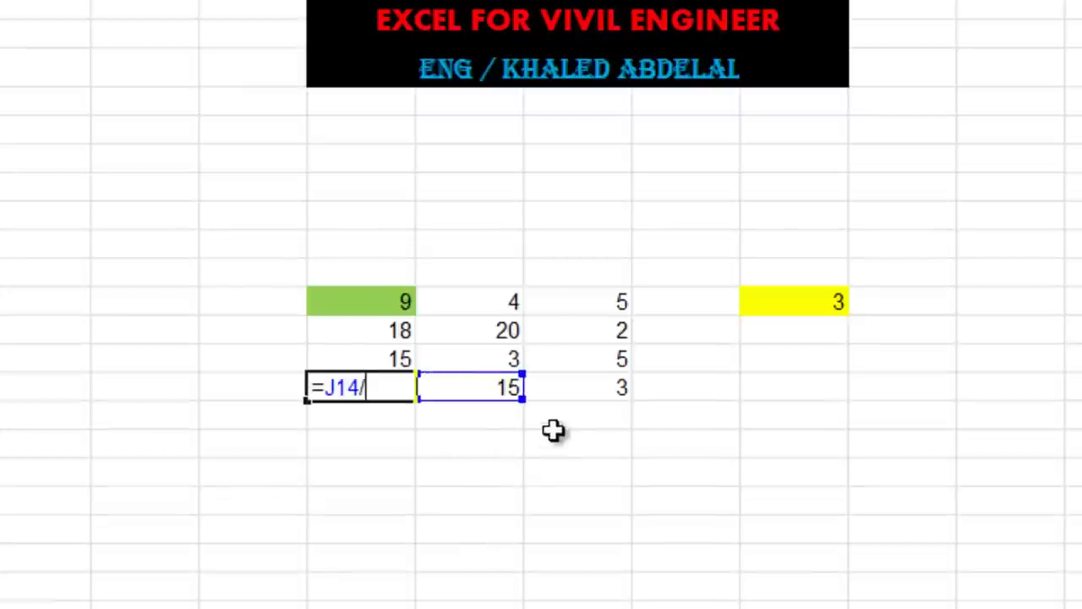
left_click(580, 387)
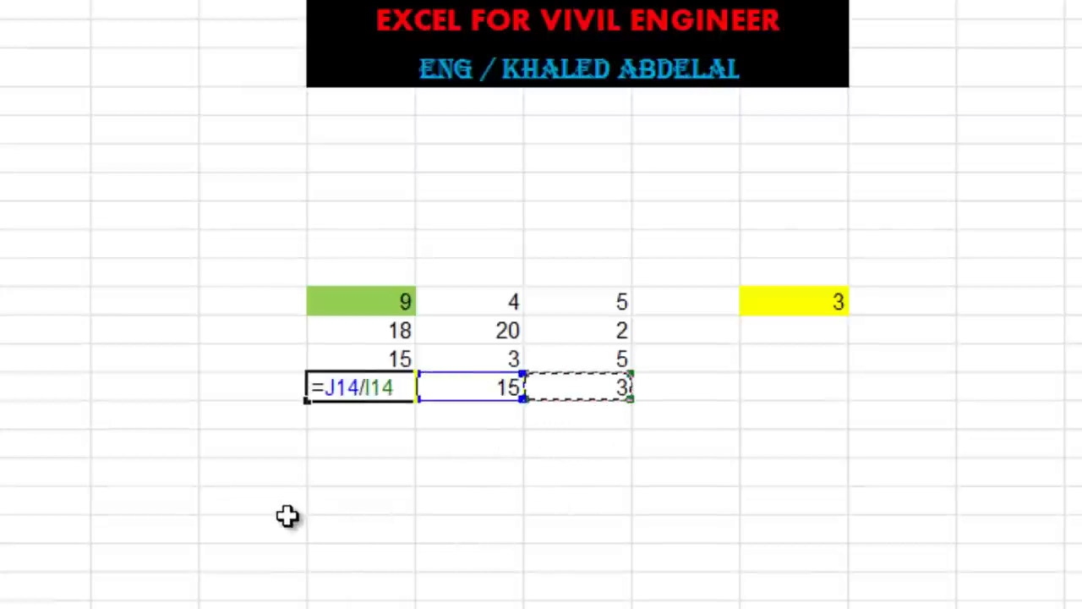
key("Return")
left_click(505, 382)
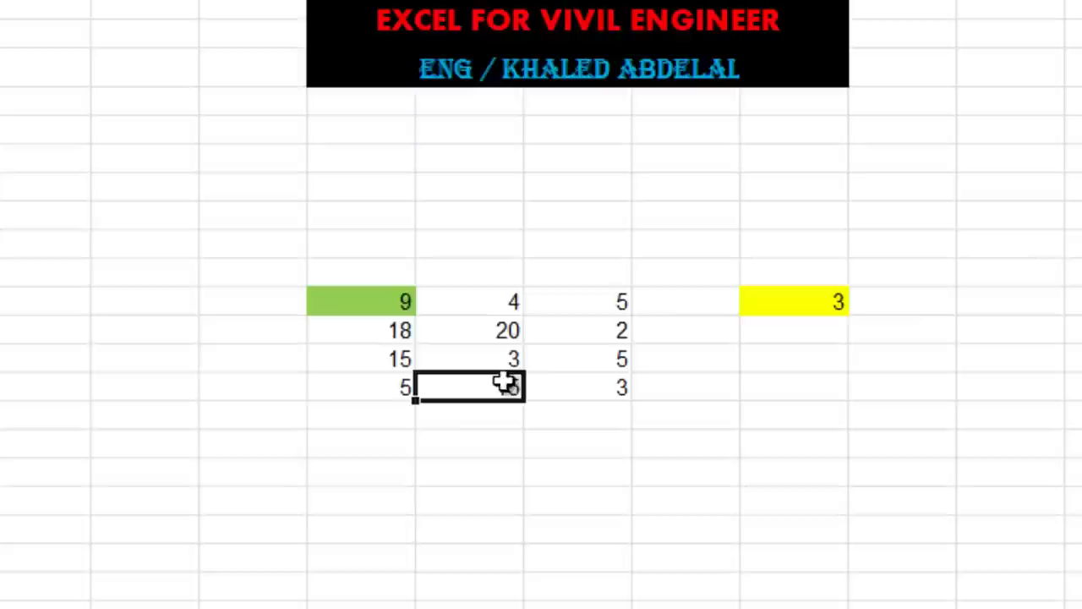
left_click(602, 382)
left_click(358, 395)
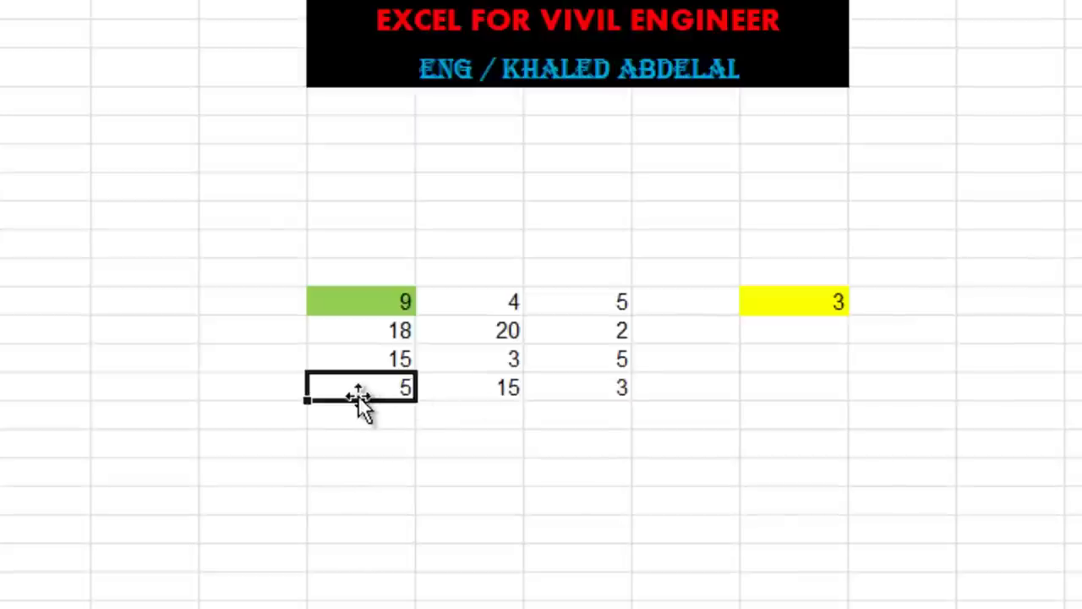
Change I14 to 5 so the quotient recalculates to 3.
left_click(581, 391)
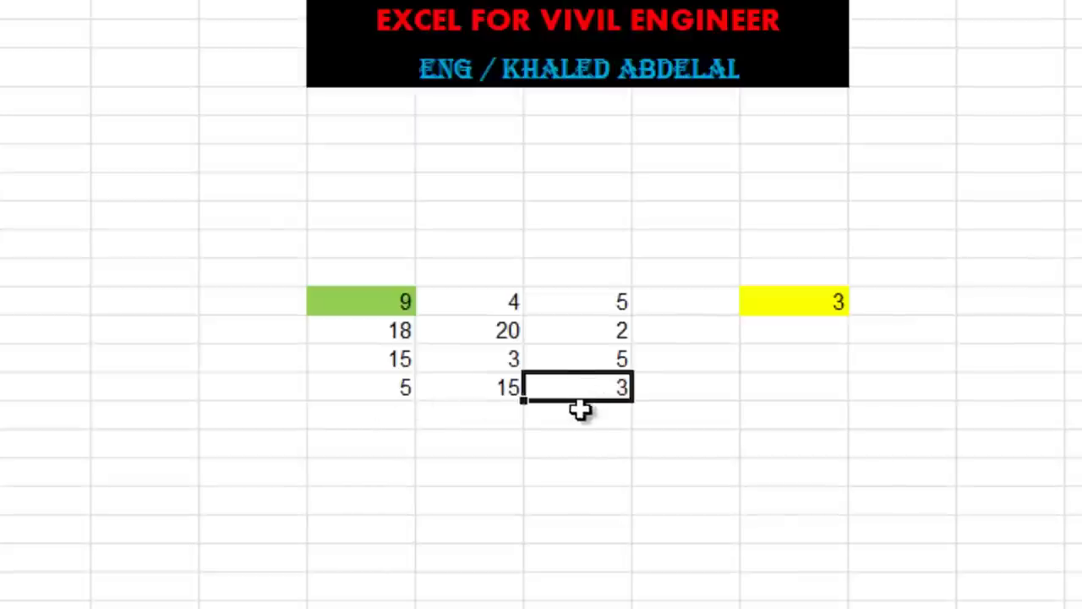
type("5")
left_click(279, 470)
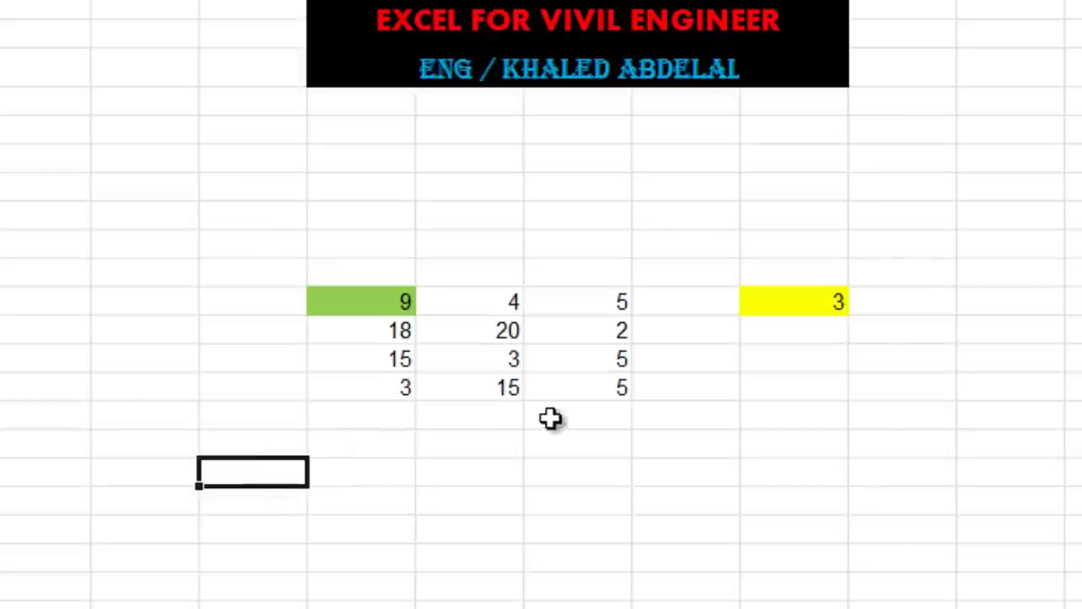
left_click(500, 387)
left_click(586, 392)
left_click(410, 387)
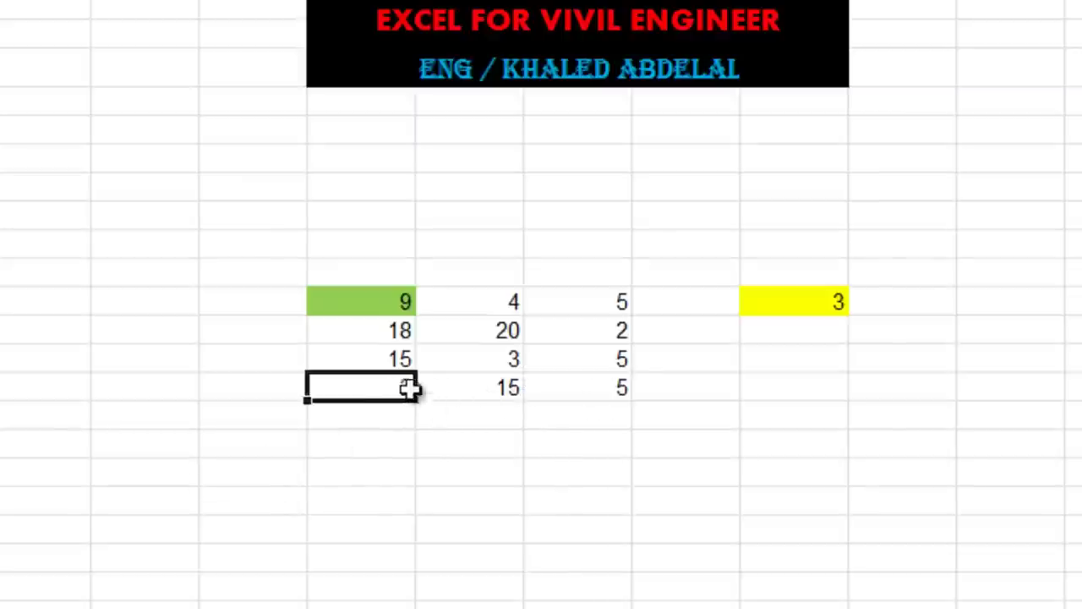
type("3")
left_click(406, 497)
left_click(560, 323)
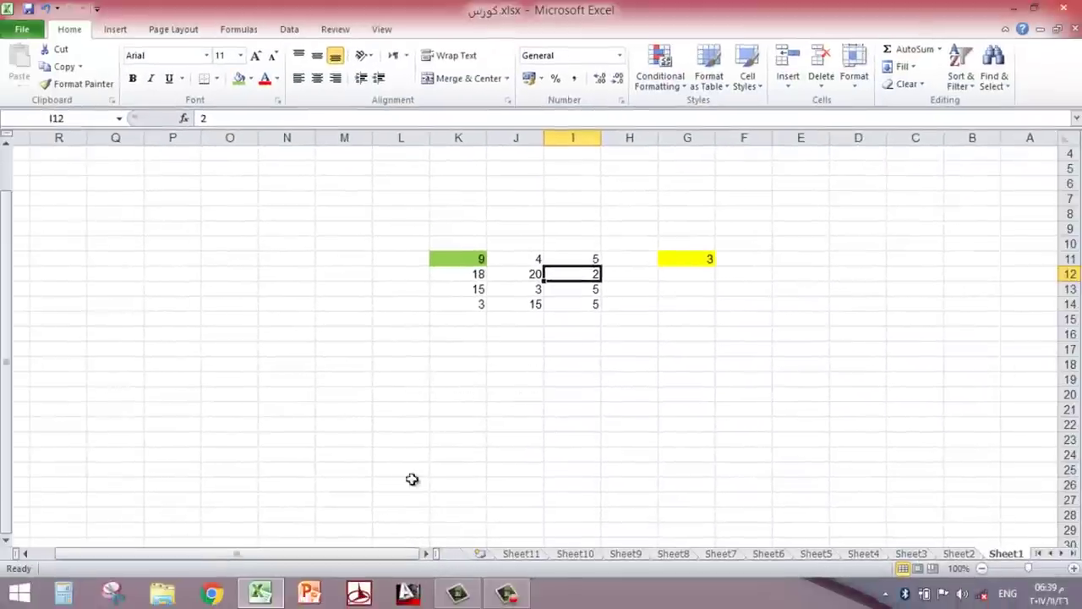
Delete the demo numbers and results in G10:K14.
left_click_drag(698, 242, 434, 306)
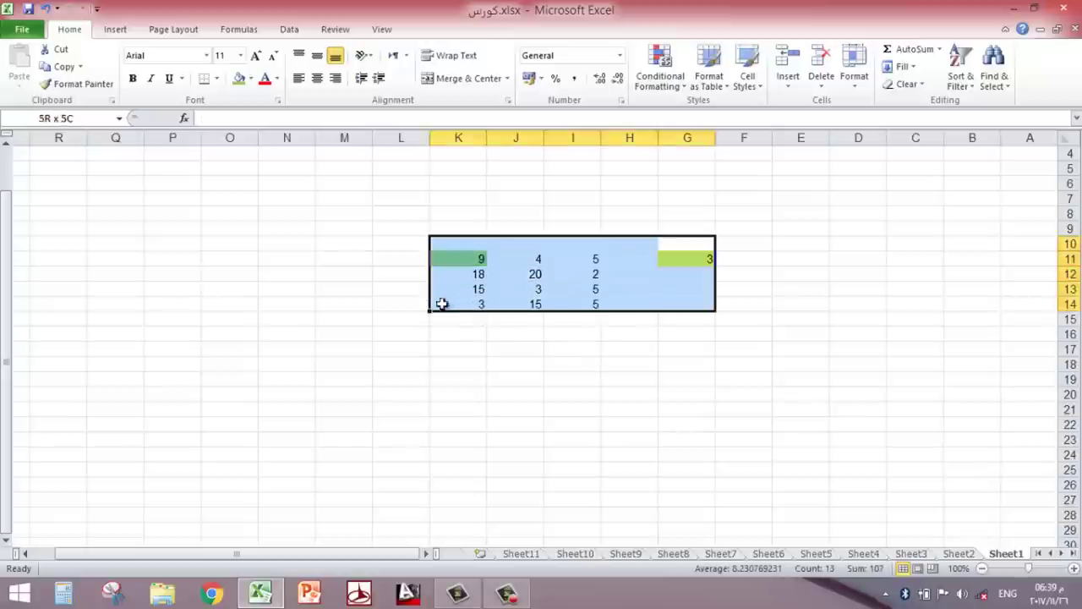
key("Delete")
left_click(436, 347)
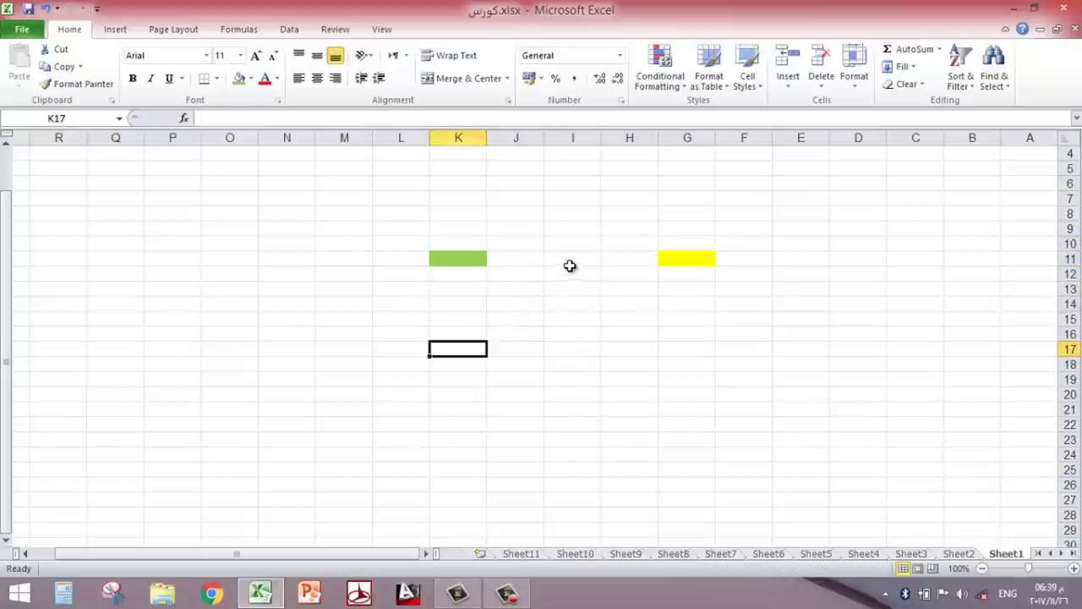
Enter 1 and 2 in I11:I12 and fill the series down to 11 in I21.
left_click(575, 266)
type("1")
key("Return")
type("2")
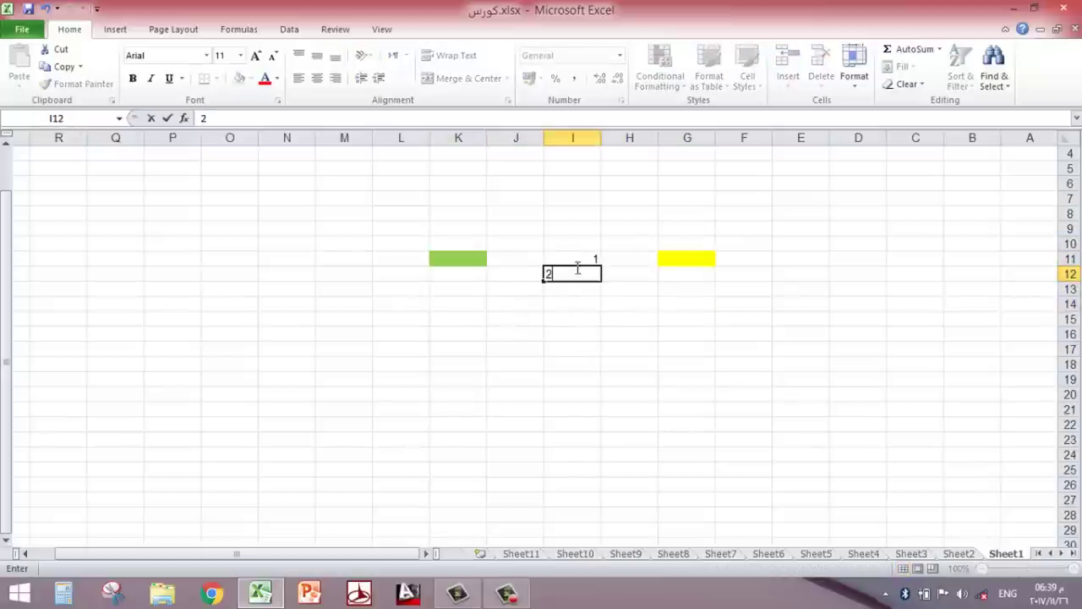
left_click(599, 321)
left_click_drag(577, 256, 577, 269)
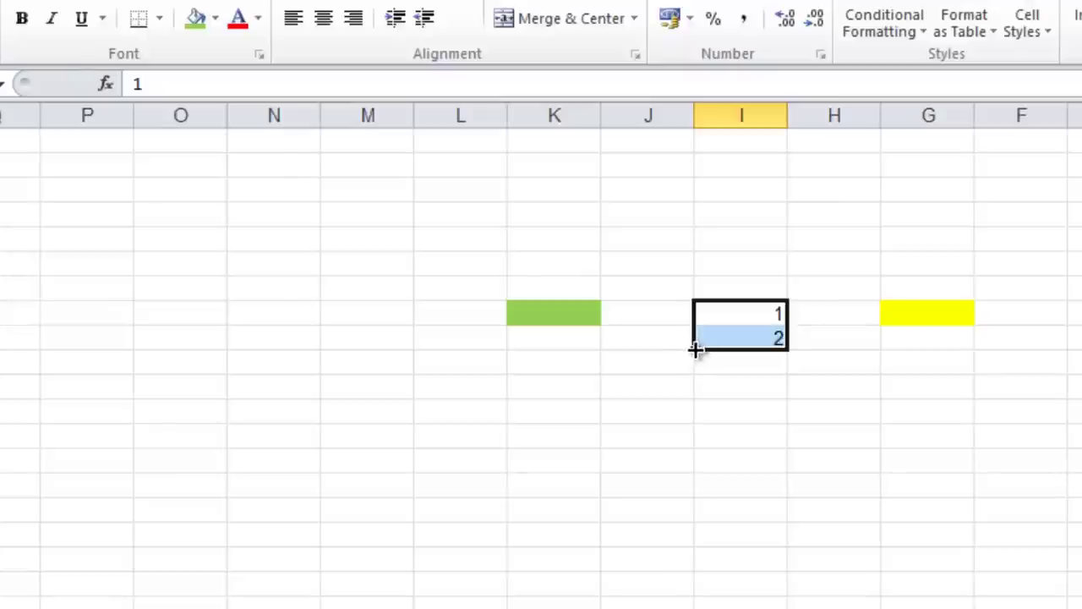
left_click_drag(695, 348, 545, 419)
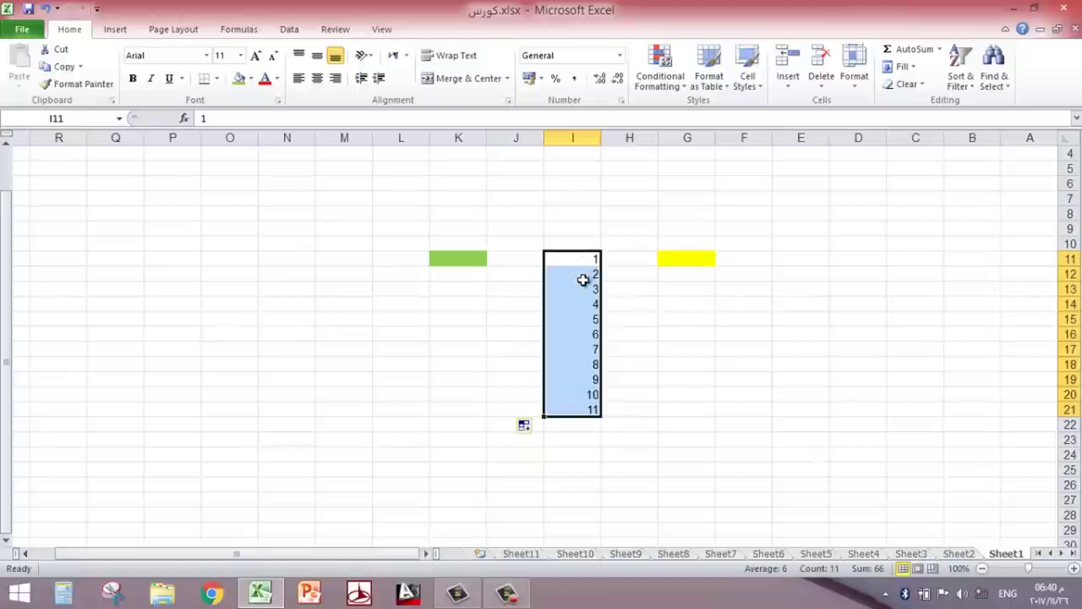
left_click(522, 259)
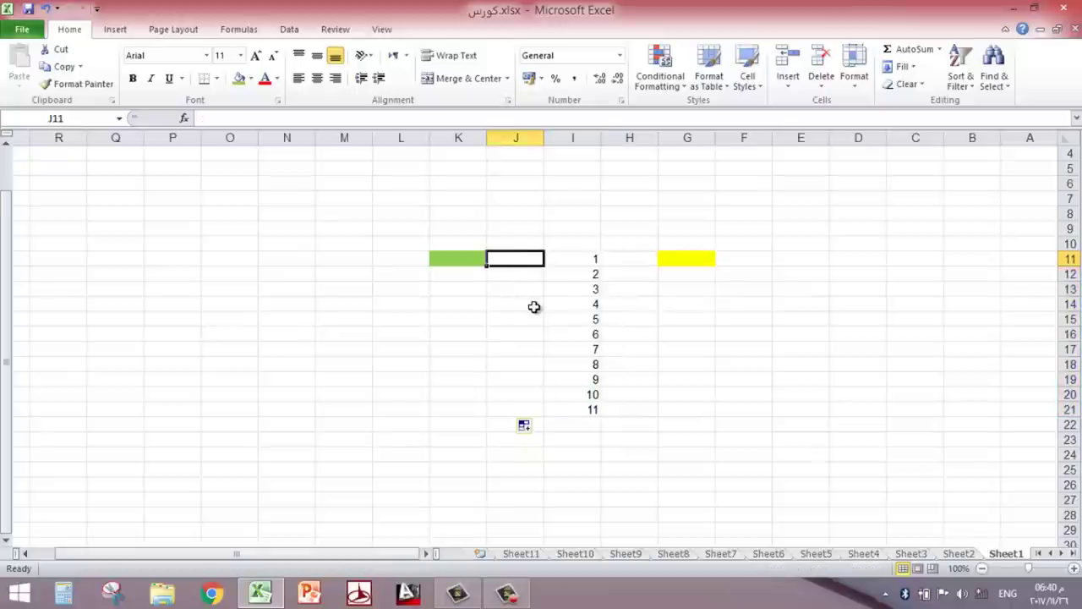
Enter 2 and 4 in J11:J12 and extend the pair to J23, giving even numbers 2–26.
type("2")
key("Return")
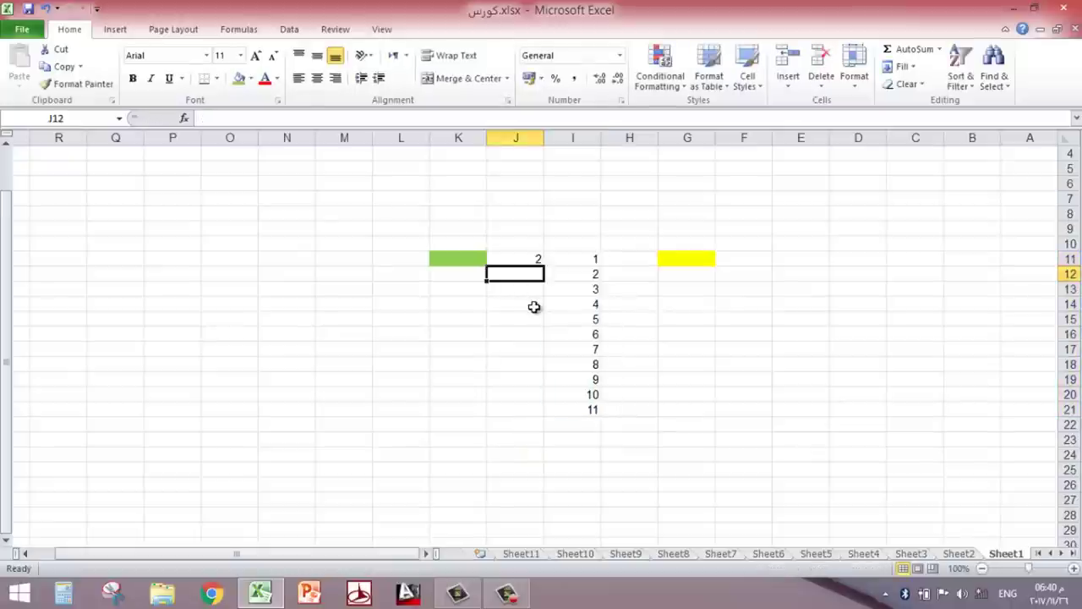
type("4")
left_click(535, 307)
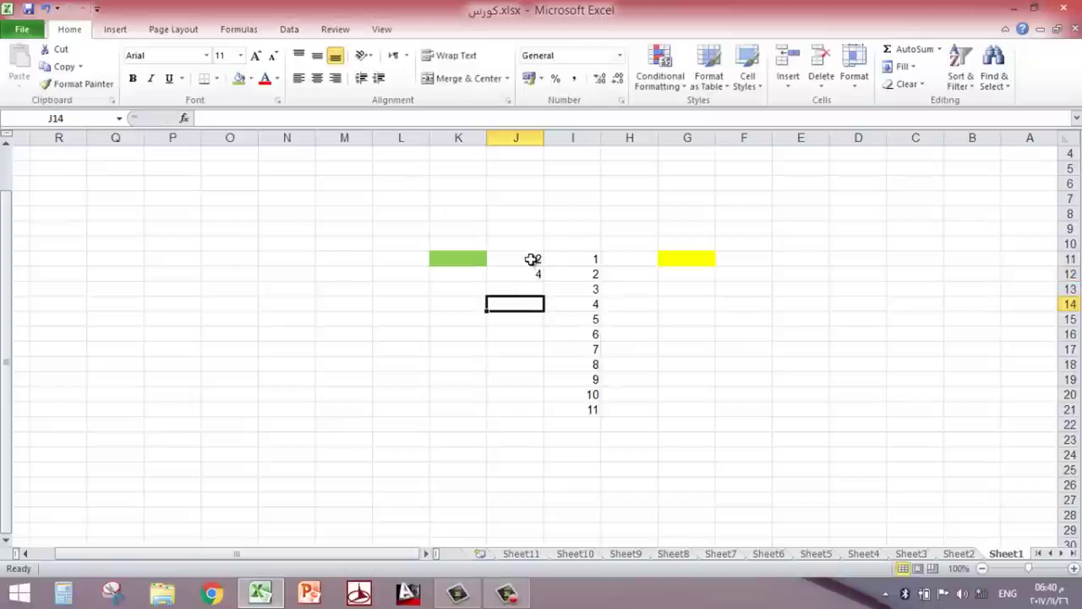
left_click_drag(534, 258, 498, 286)
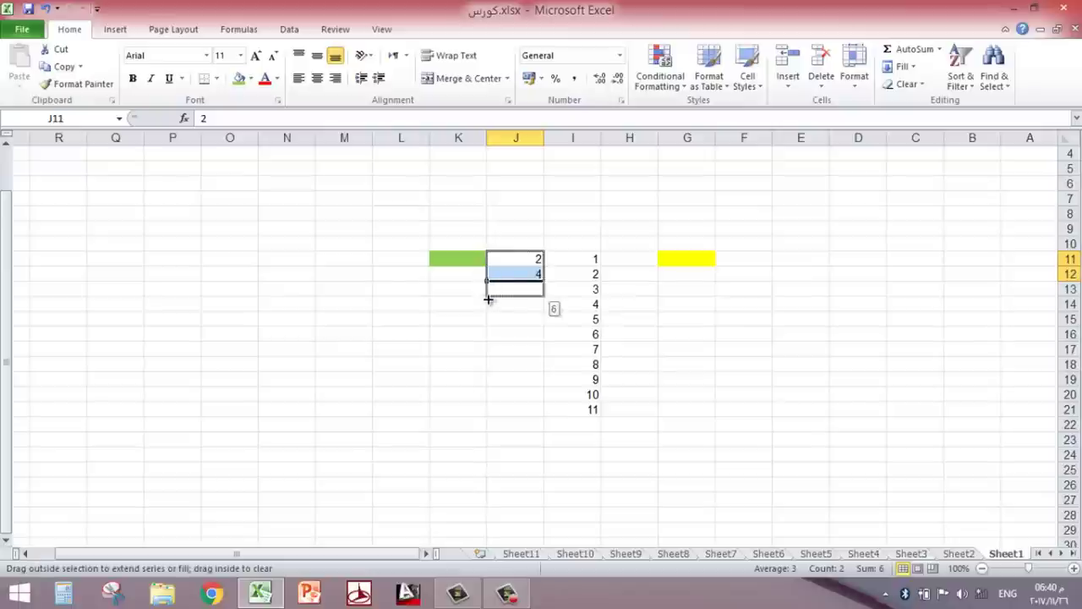
left_click_drag(487, 281, 486, 441)
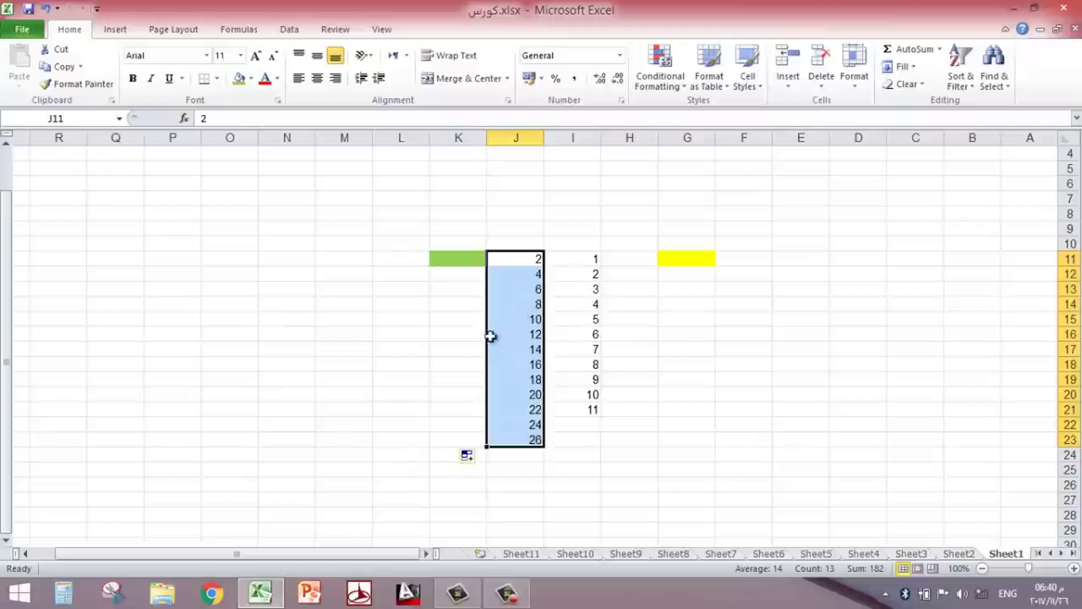
left_click(439, 319)
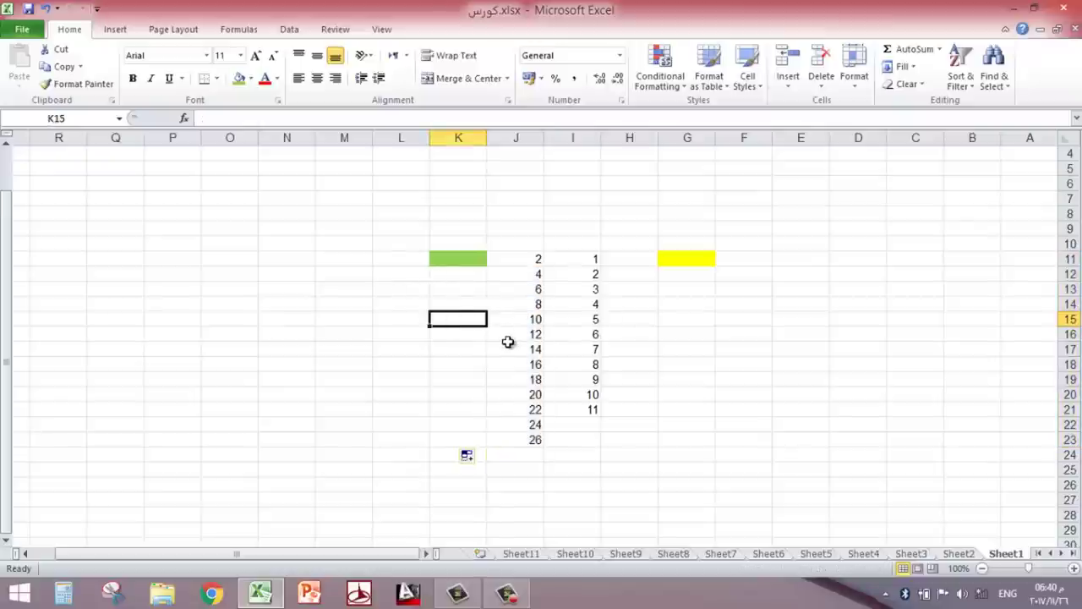
Enter an Arabic weekday name in K13 and fill the weekday names down to K24.
left_click(570, 257)
left_click(568, 277)
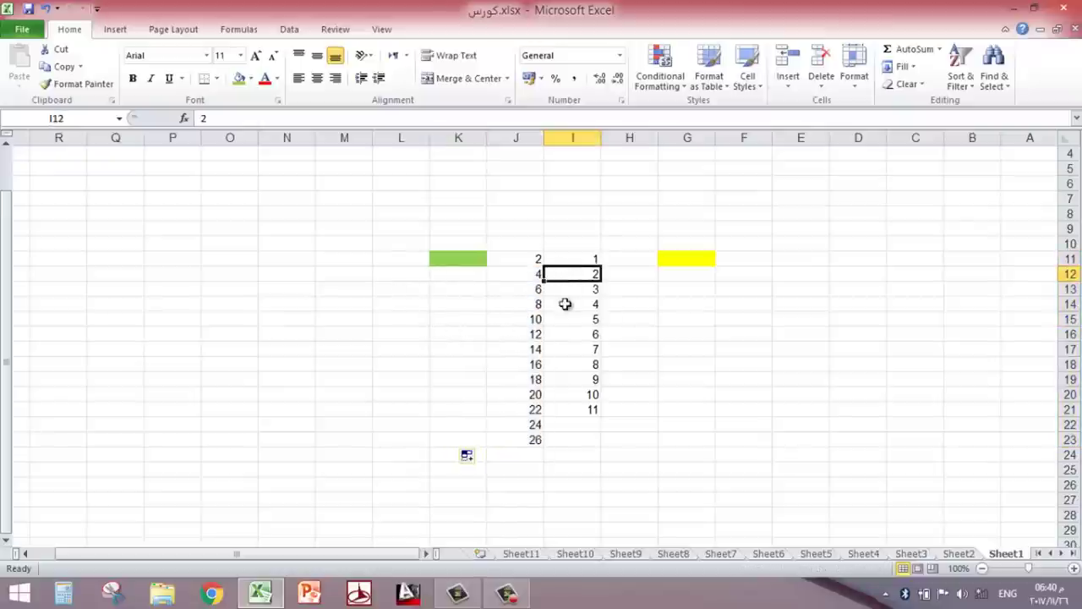
left_click(565, 304)
left_click(459, 288)
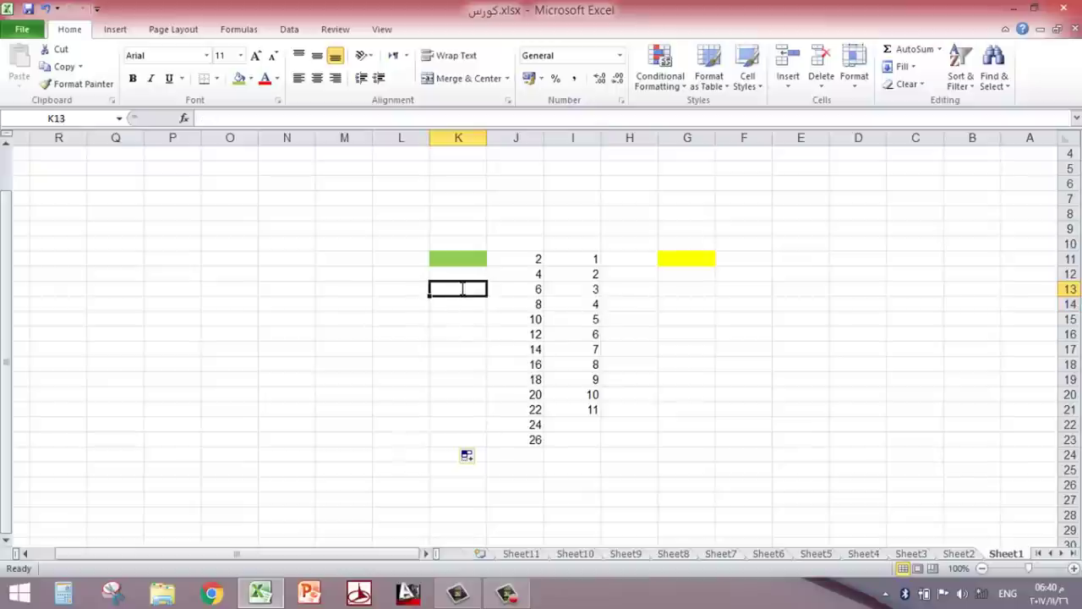
type("hg")
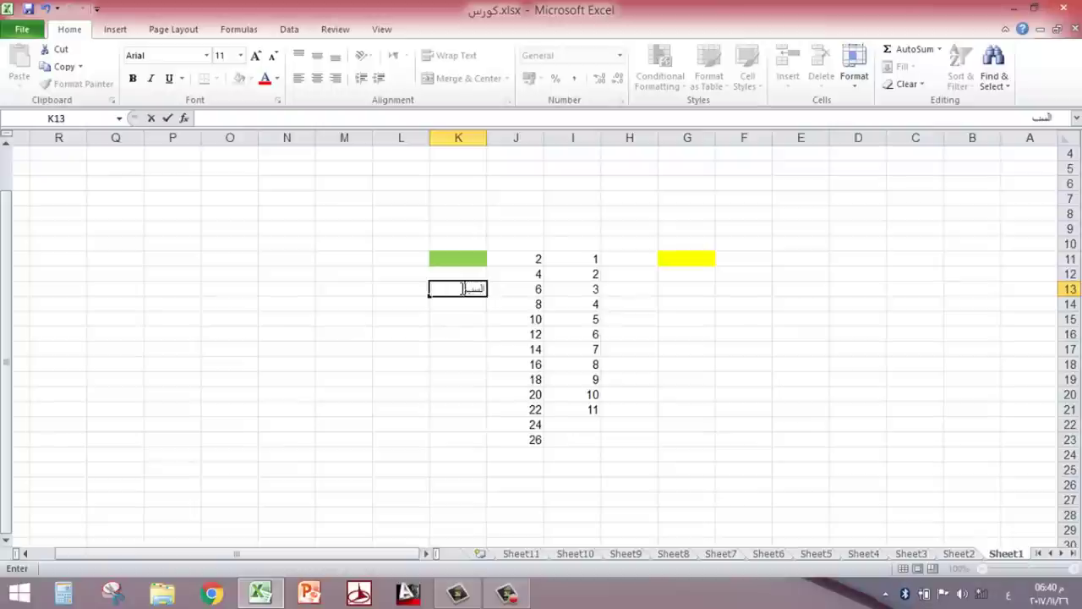
key("Return")
left_click(457, 291)
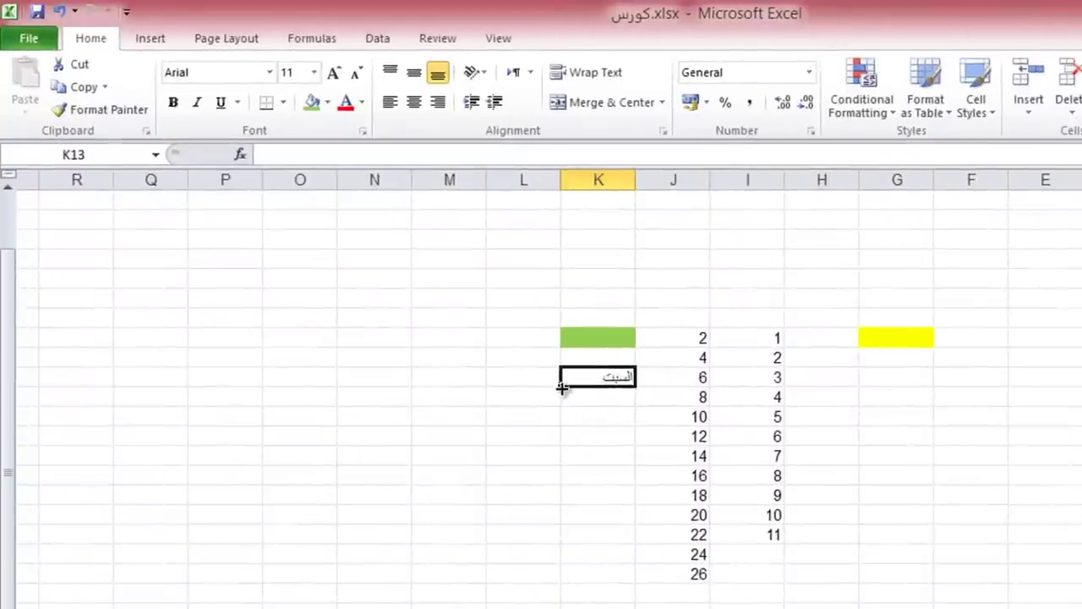
left_click_drag(562, 388, 562, 596)
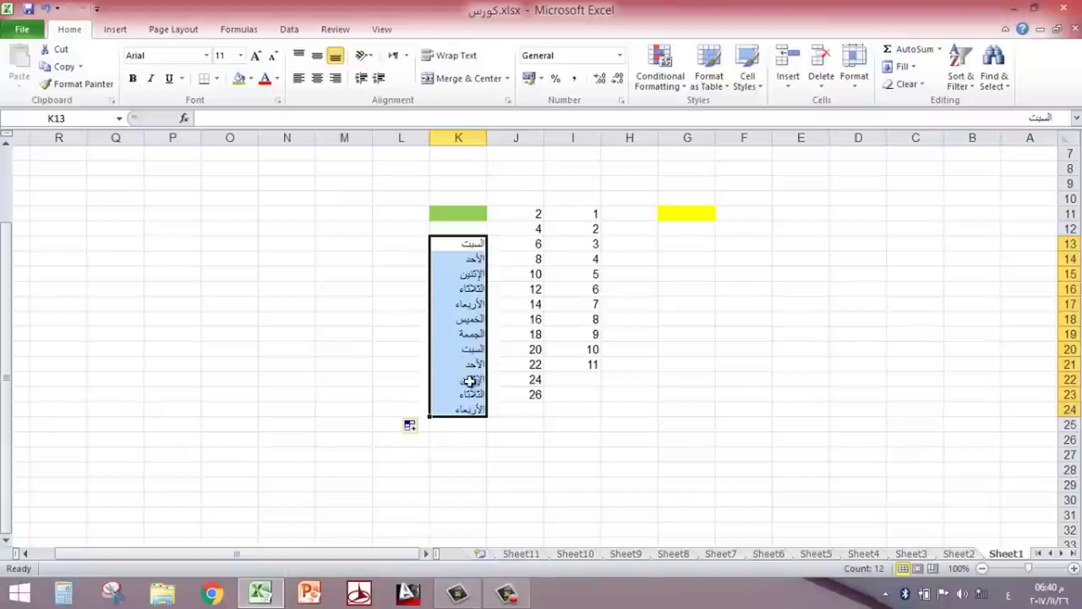
Enter يناير (January) in L13 and fill Arabic month names down to L26.
left_click(388, 275)
left_click(393, 244)
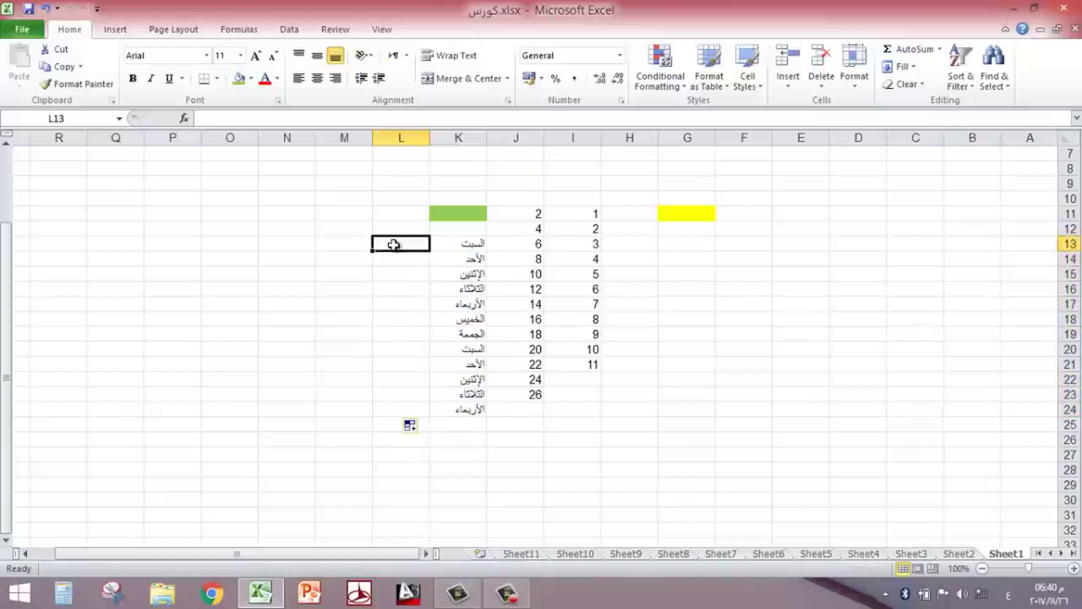
type("يناير")
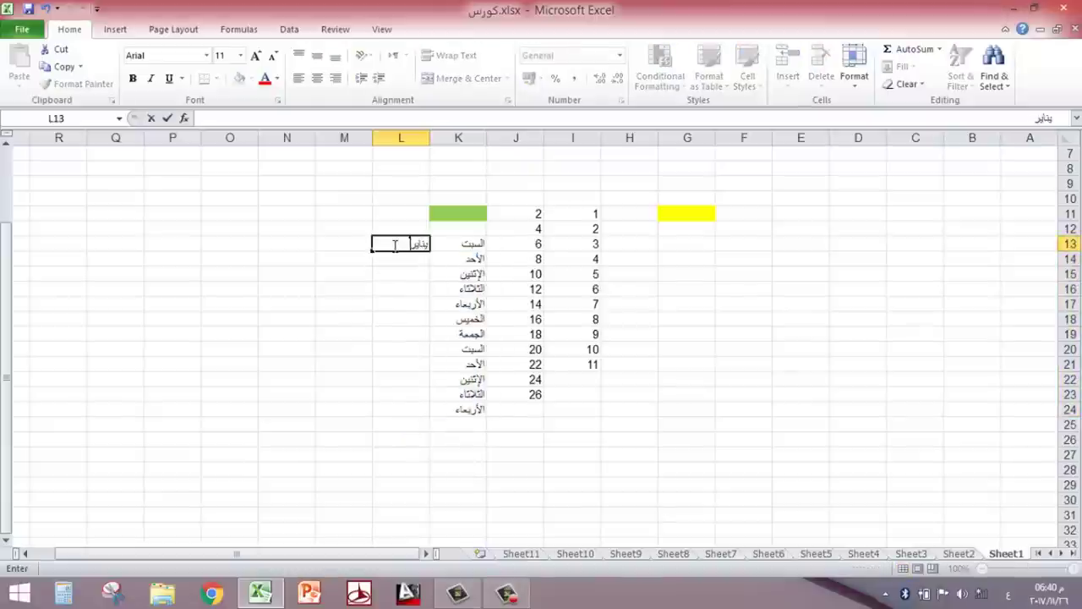
left_click(406, 302)
left_click(405, 244)
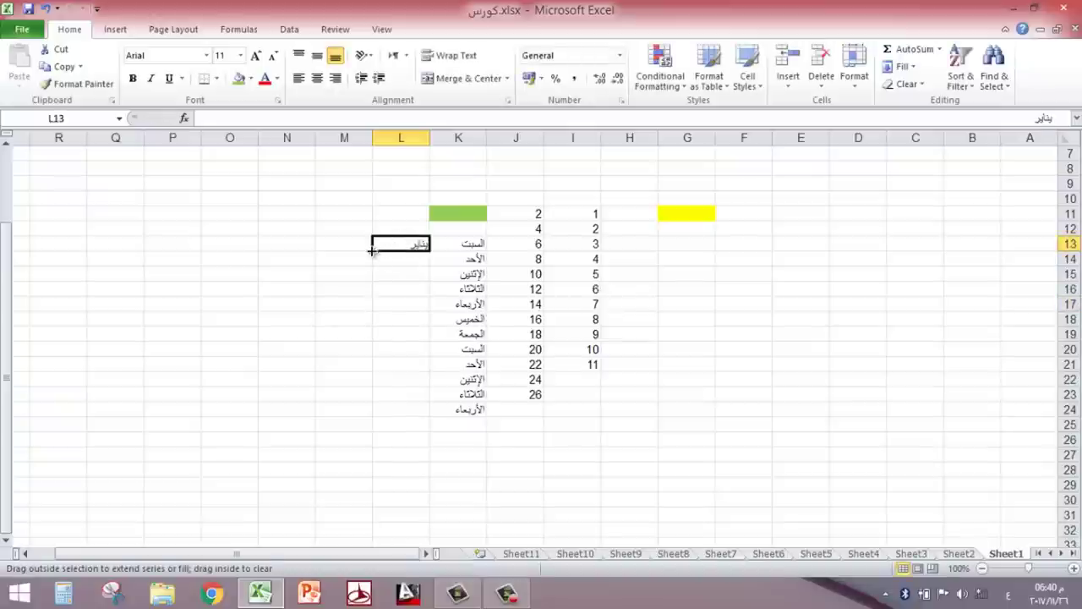
left_click_drag(372, 250, 369, 439)
left_click(278, 333)
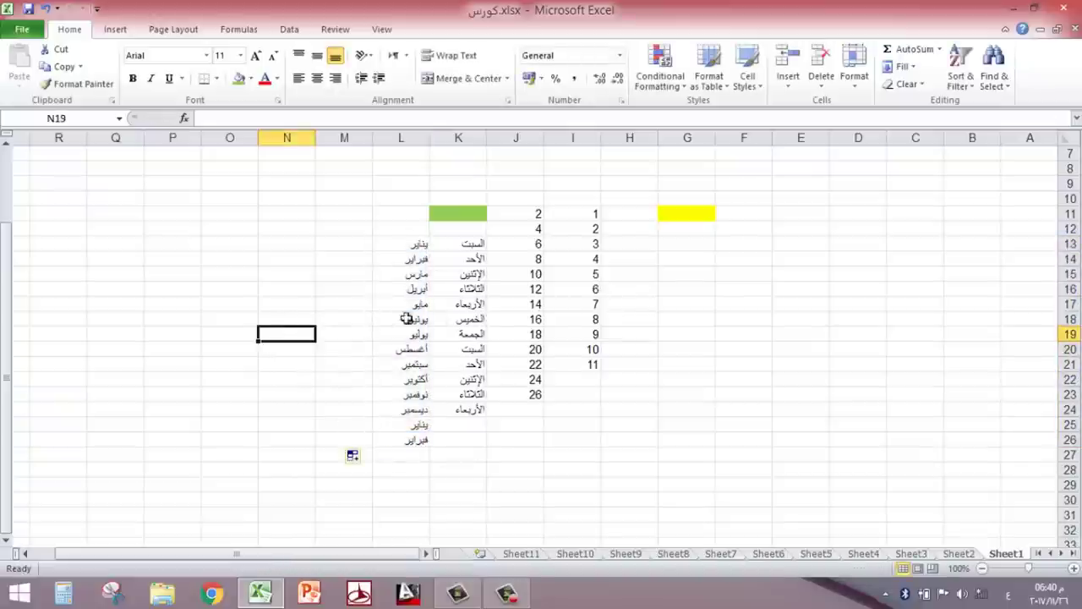
left_click(681, 260)
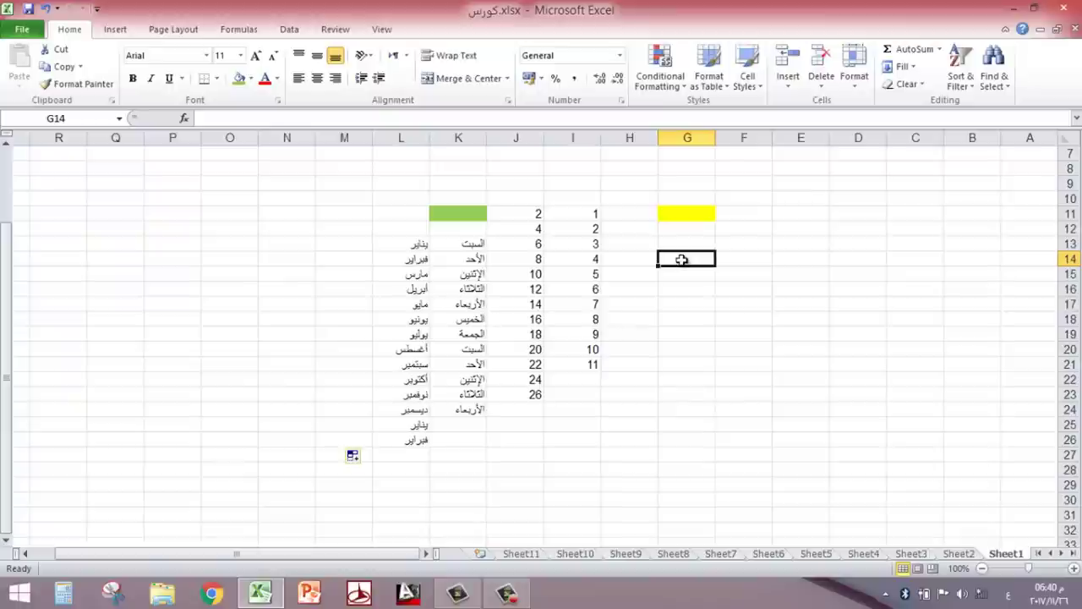
Enter 1, 2 and 3 in G14:G16.
type("1")
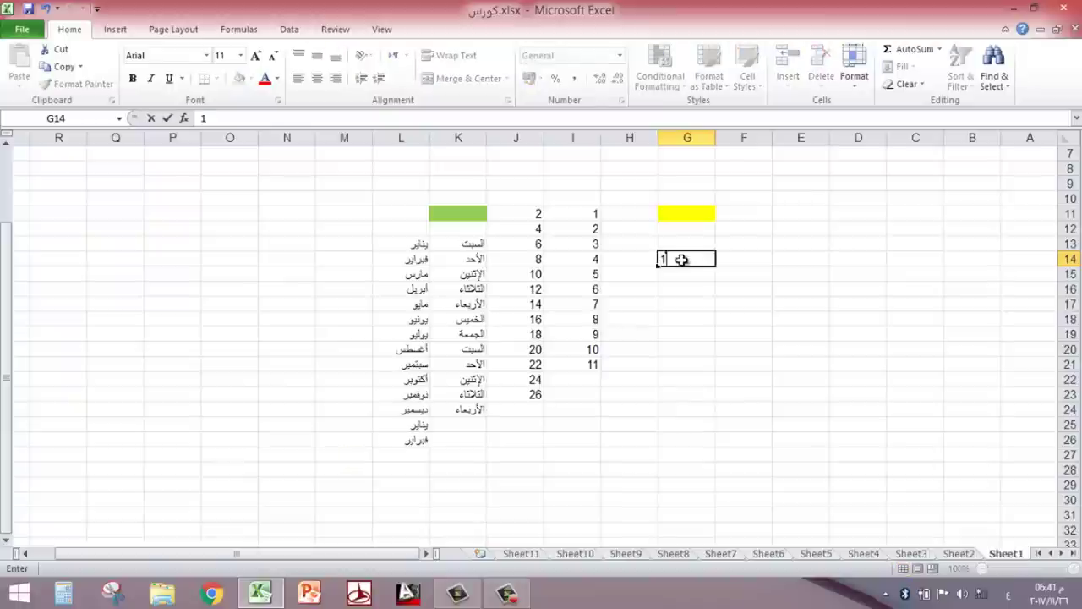
key("Return")
type("2")
key("Return")
type("3")
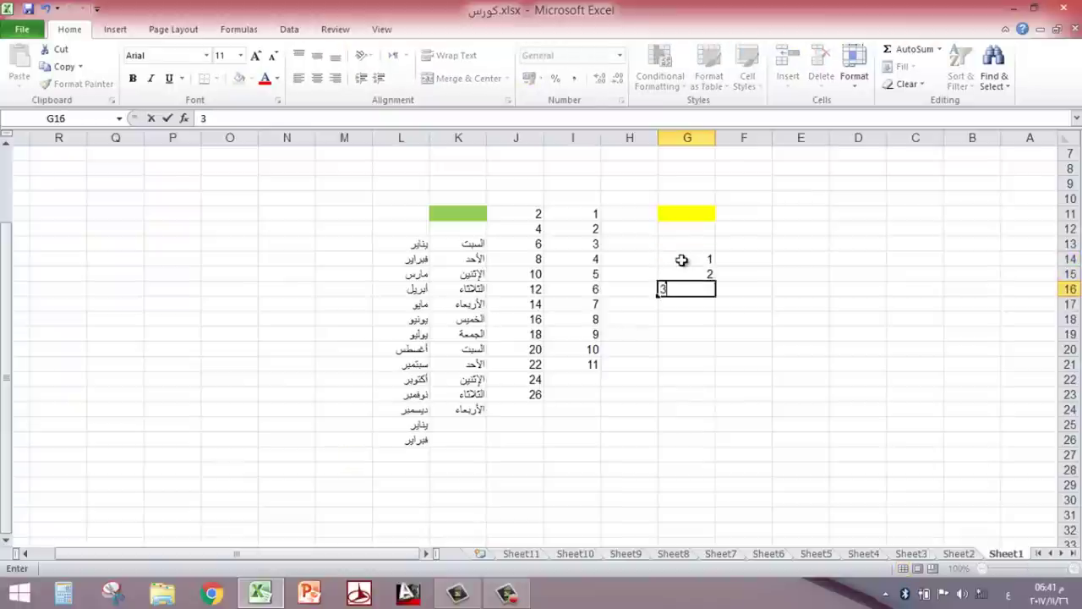
left_click(678, 316)
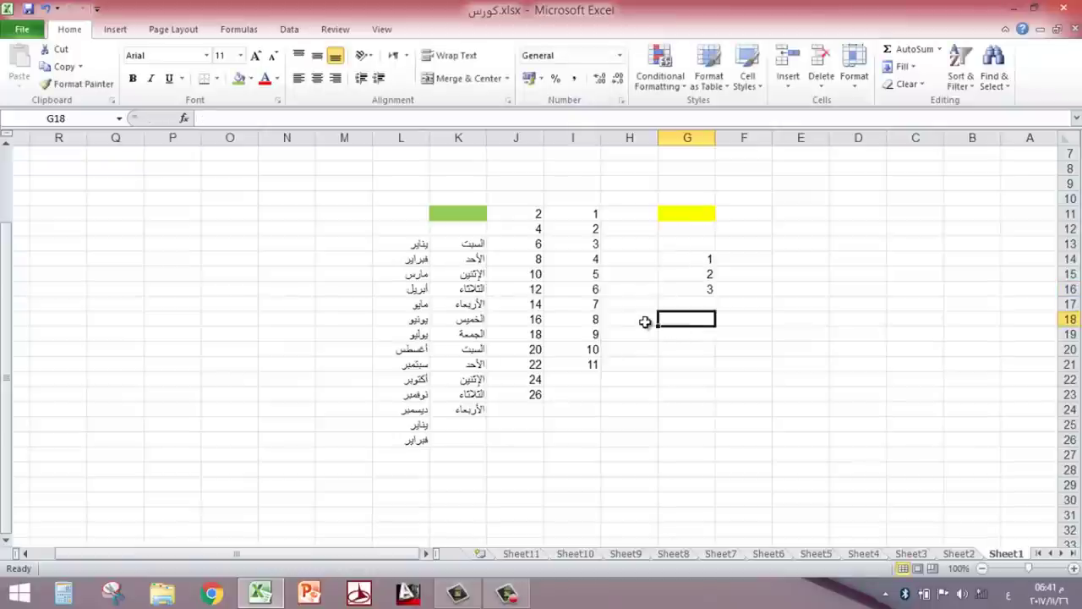
Fill G14:G28 from the 1, 2, 3 cells using Copy Cells so the pattern repeats.
left_click(701, 377)
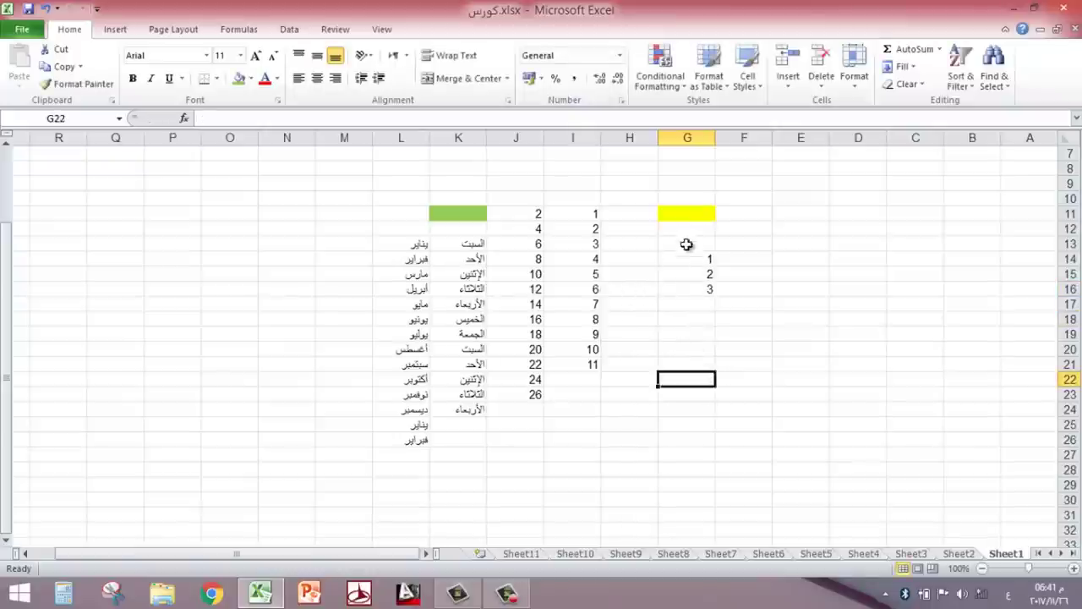
left_click(688, 243)
left_click_drag(701, 258, 659, 474)
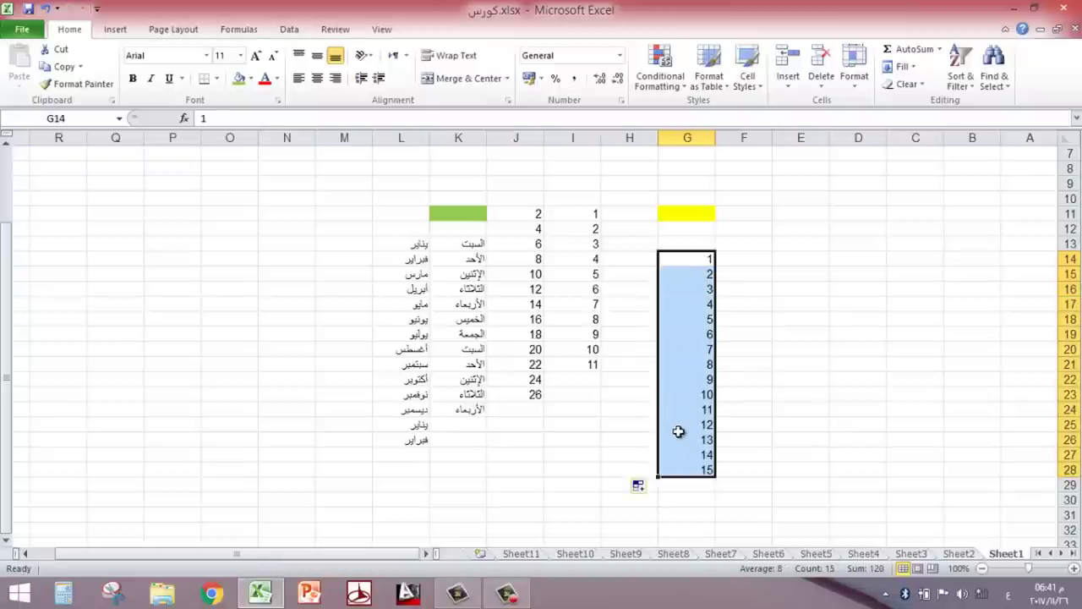
scroll(677, 353, "down", 1)
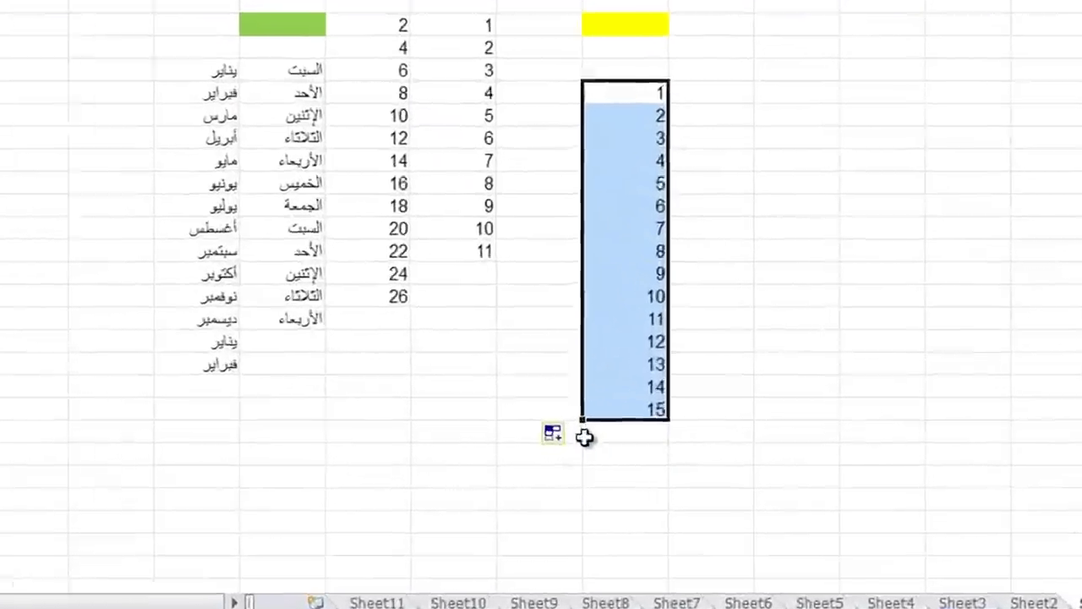
left_click(521, 435)
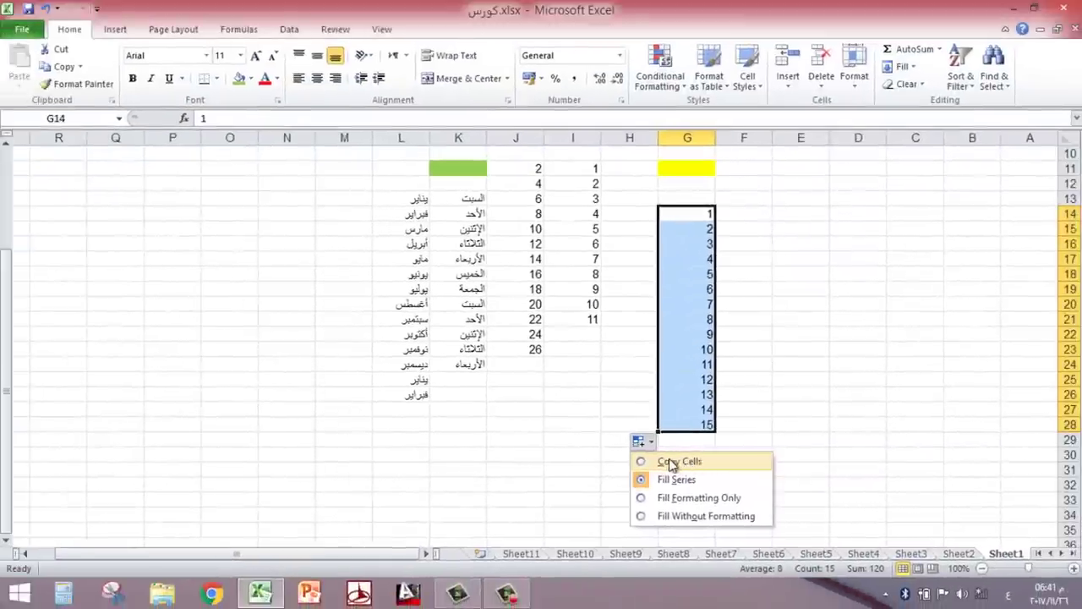
left_click(665, 463)
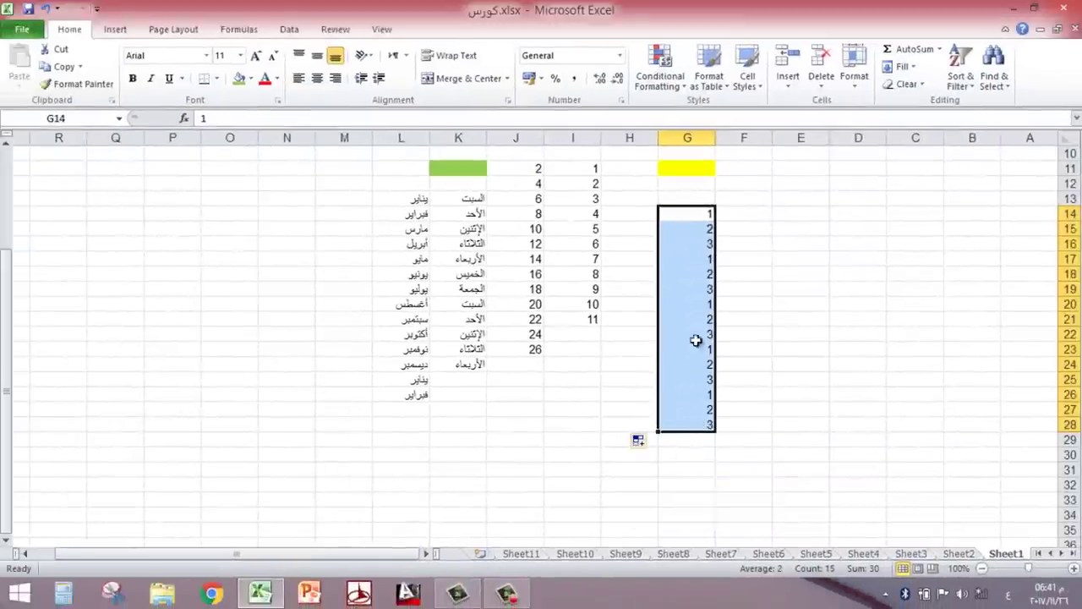
left_click(778, 278)
Select the repeated 1, 2, 3 groups in G14:G28 to check the pattern.
left_click_drag(704, 214, 697, 279)
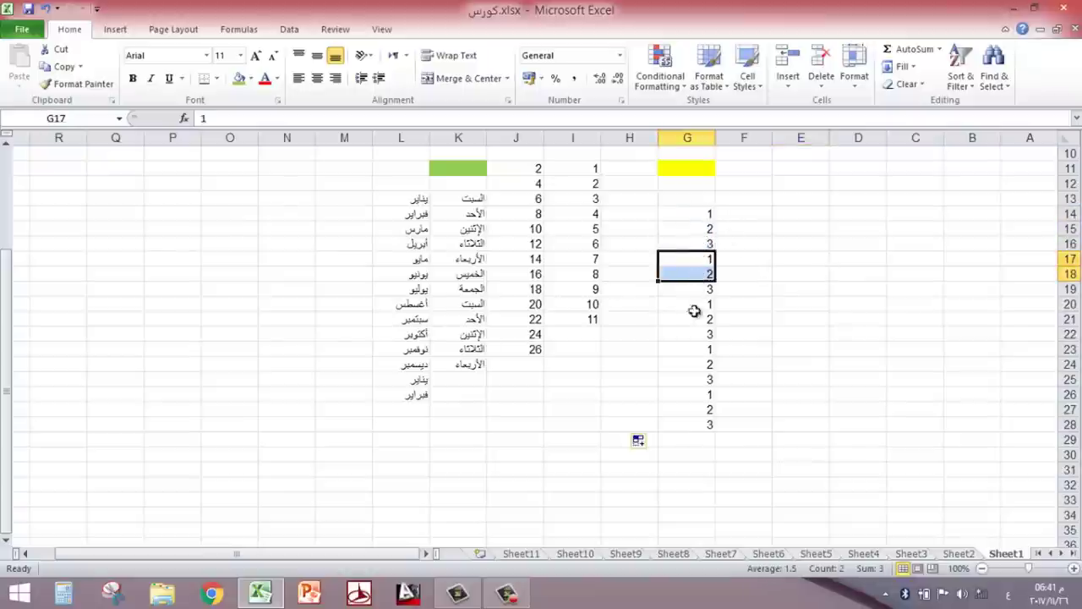
left_click(690, 361)
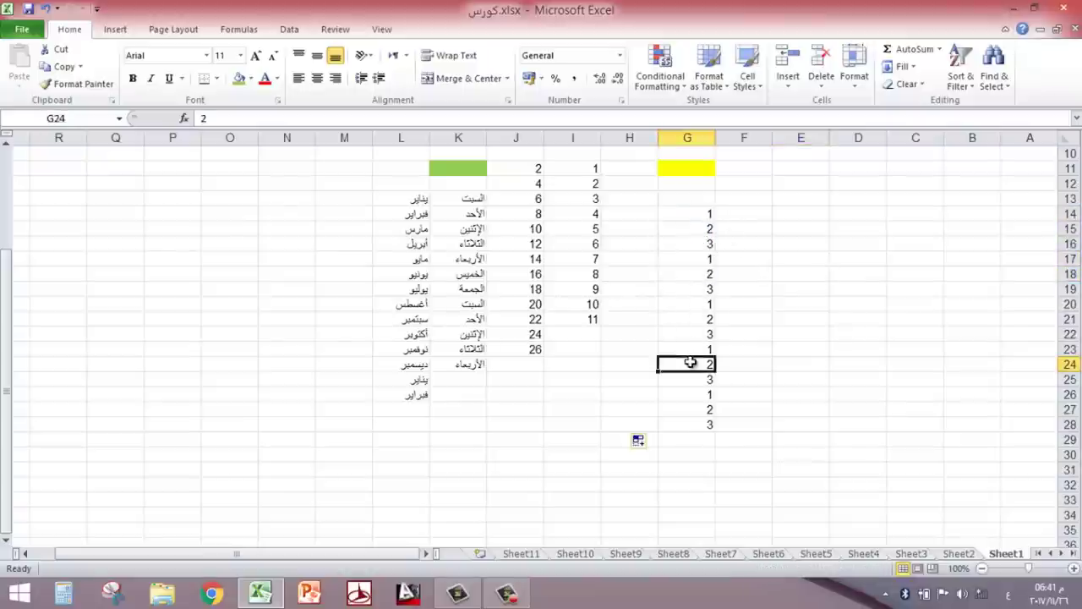
left_click(697, 214)
left_click_drag(696, 222, 677, 423)
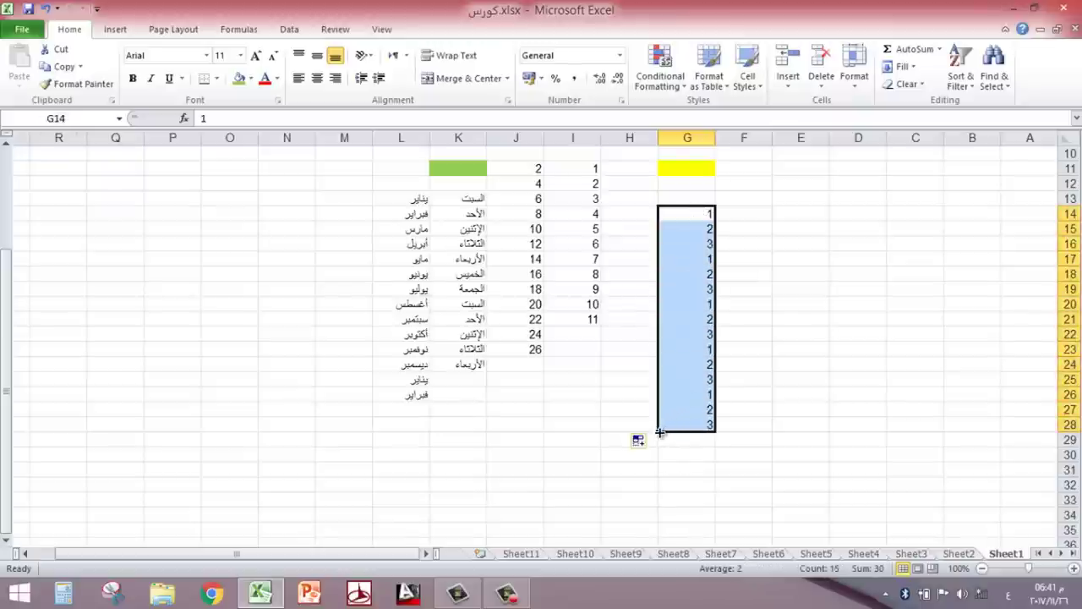
left_click(761, 258)
left_click_drag(705, 214, 694, 241)
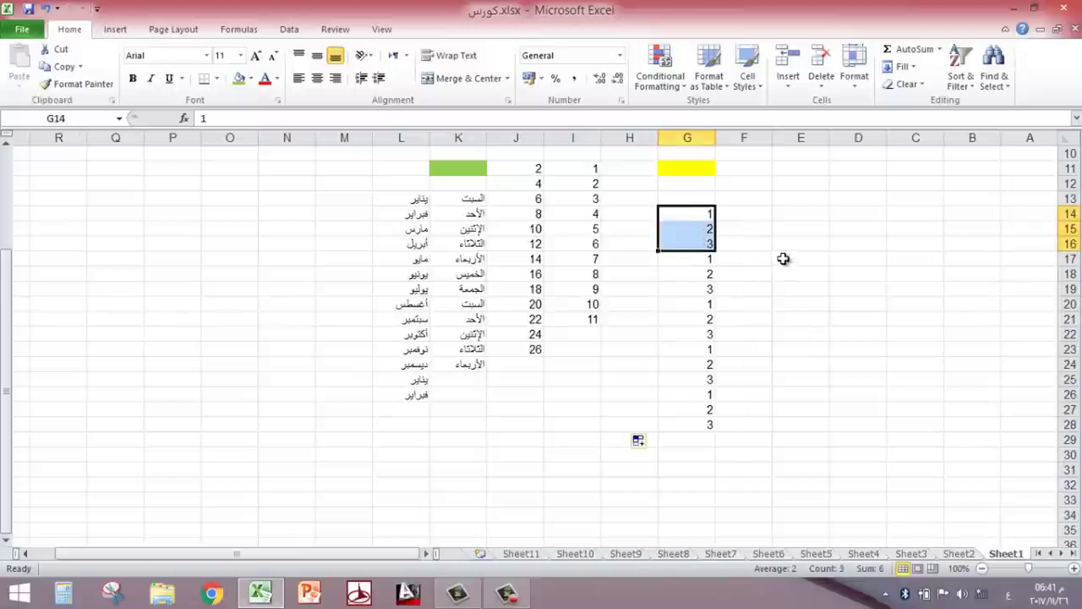
left_click(803, 213)
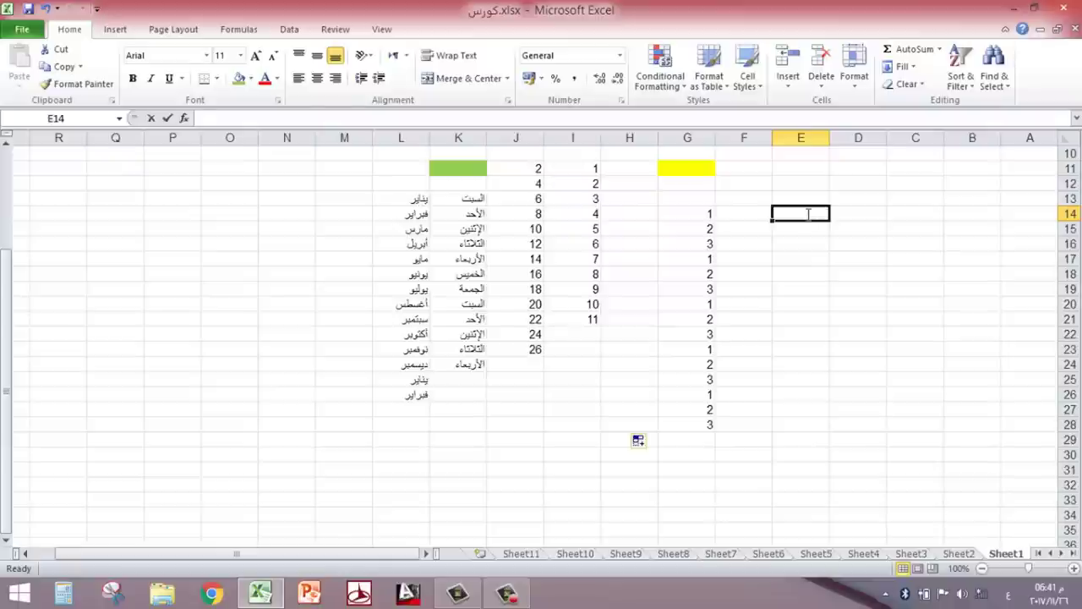
Enter 1 and 3 in E14:E15 and extend them to E26 as odd numbers up to 25.
type("1")
key("Return")
type("3")
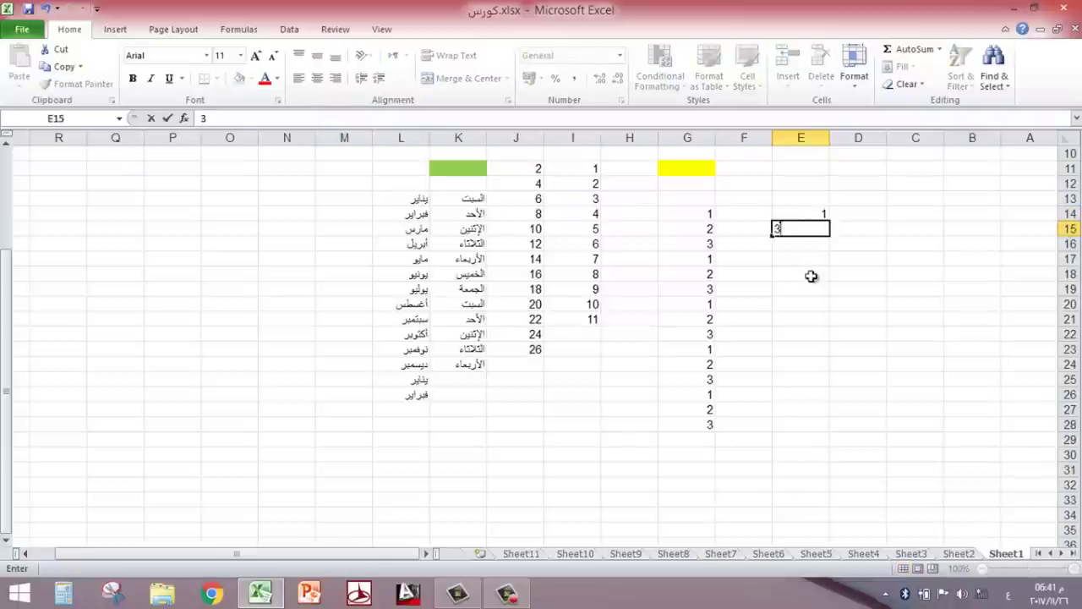
key("Return")
left_click_drag(810, 215, 773, 402)
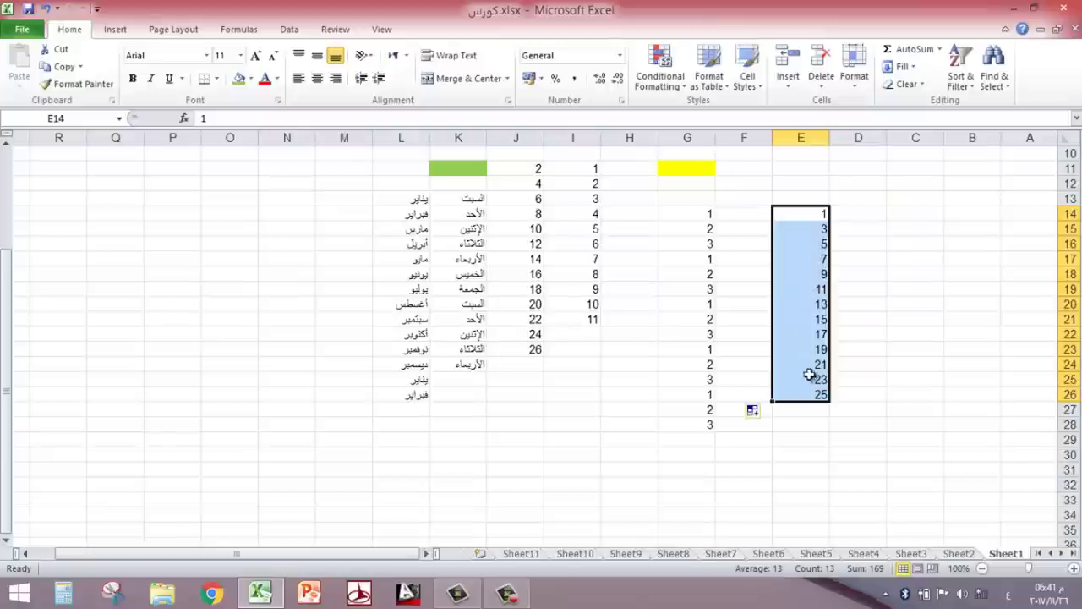
left_click(865, 321)
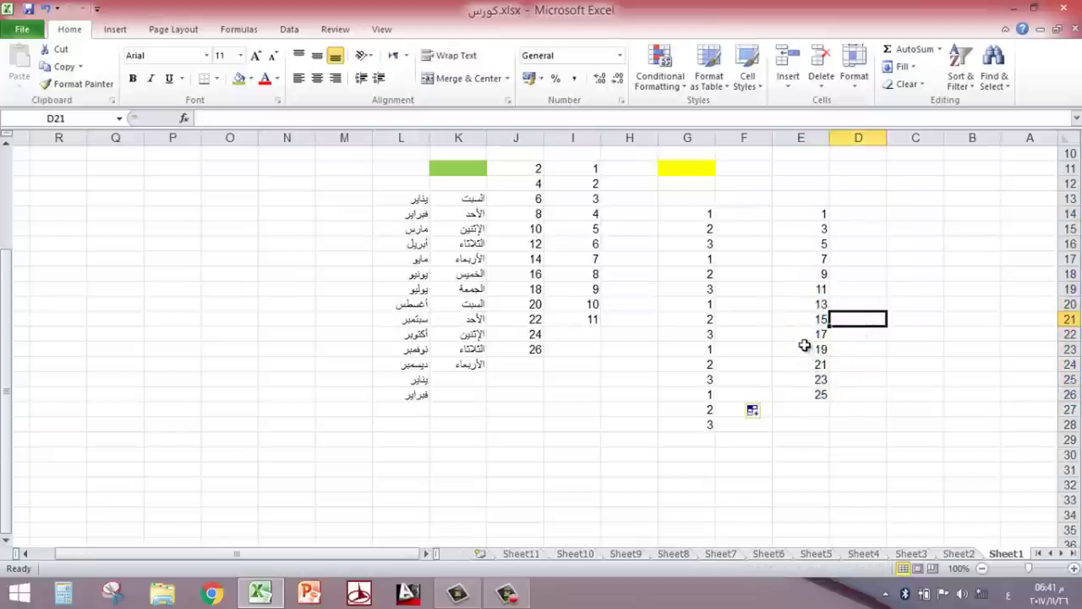
left_click_drag(816, 210, 812, 363)
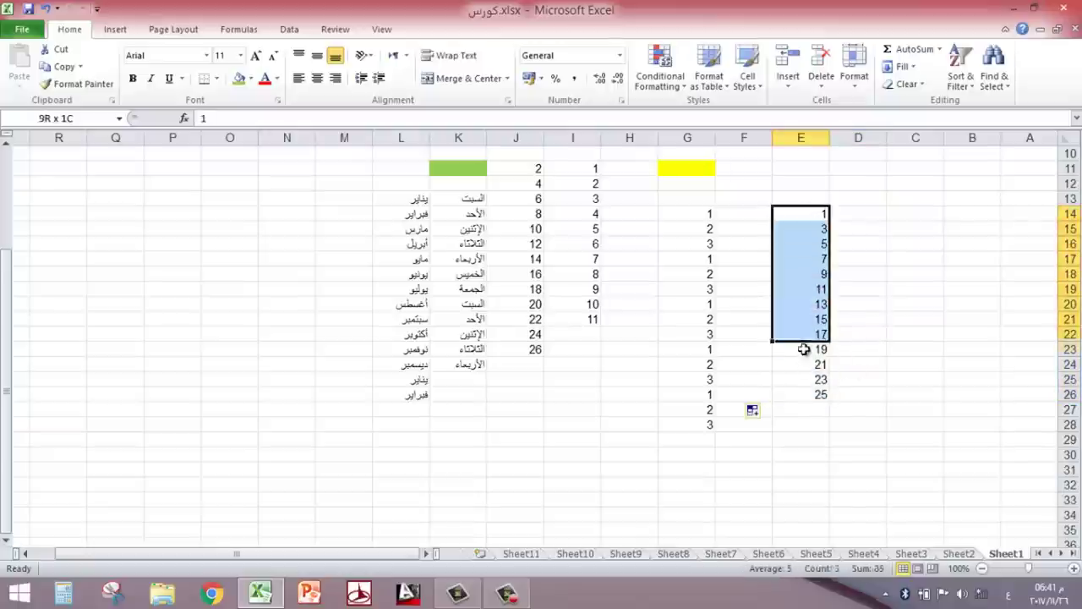
left_click(902, 212)
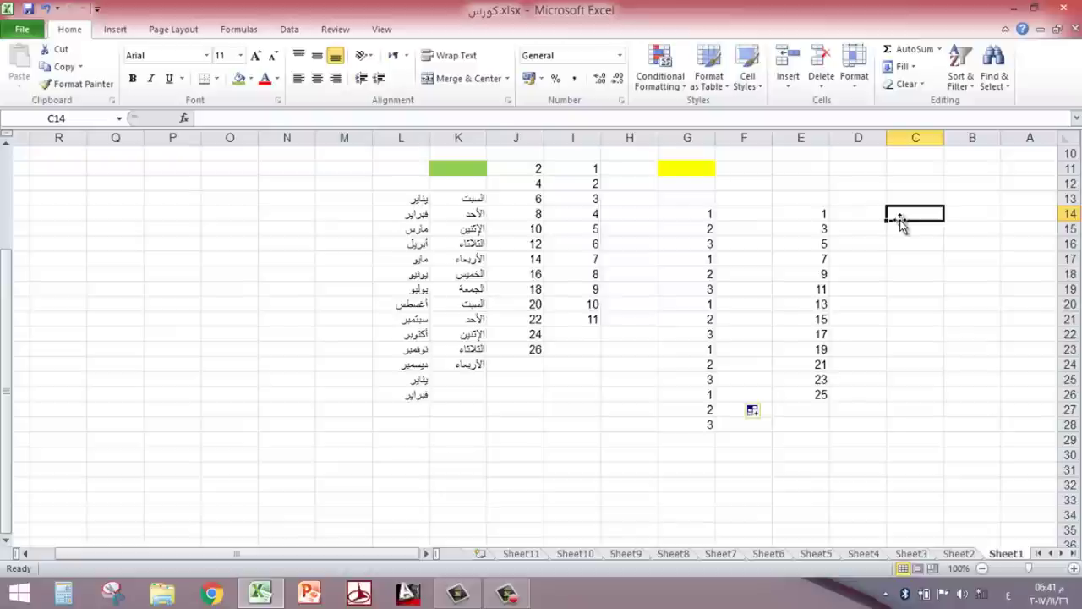
Enter م٣ in C14 and copy it unchanged down to C33 with Copy Cells.
type("ر٢")
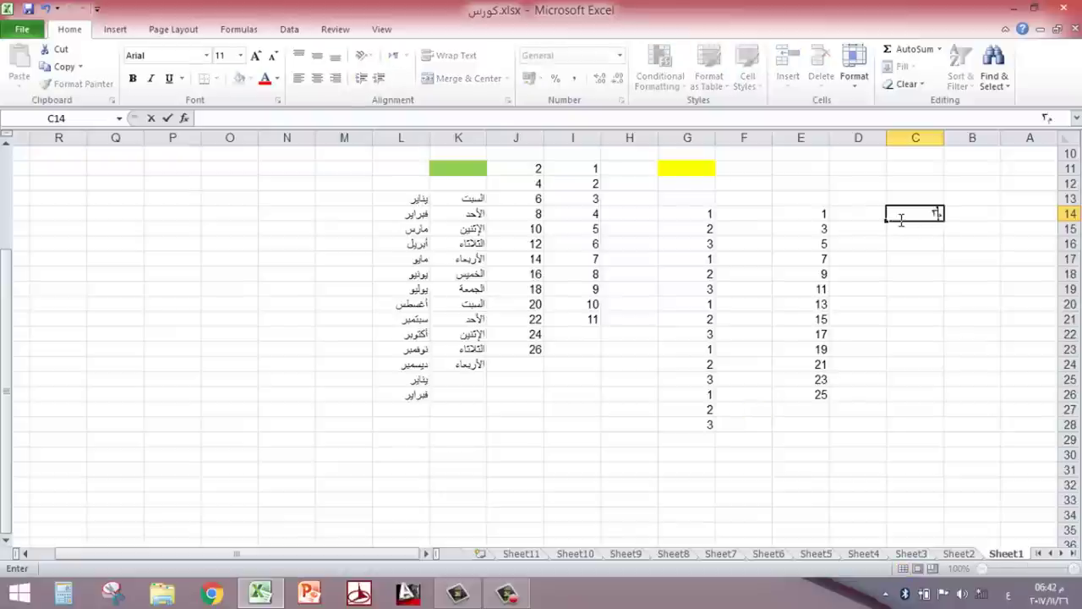
key("Return")
left_click(933, 213)
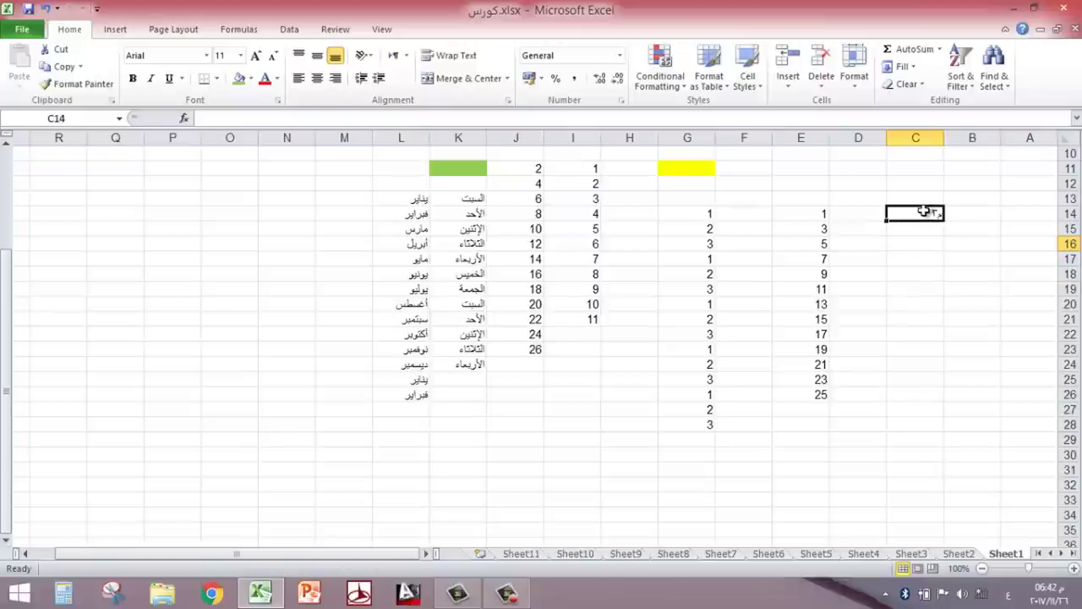
left_click_drag(885, 221, 888, 503)
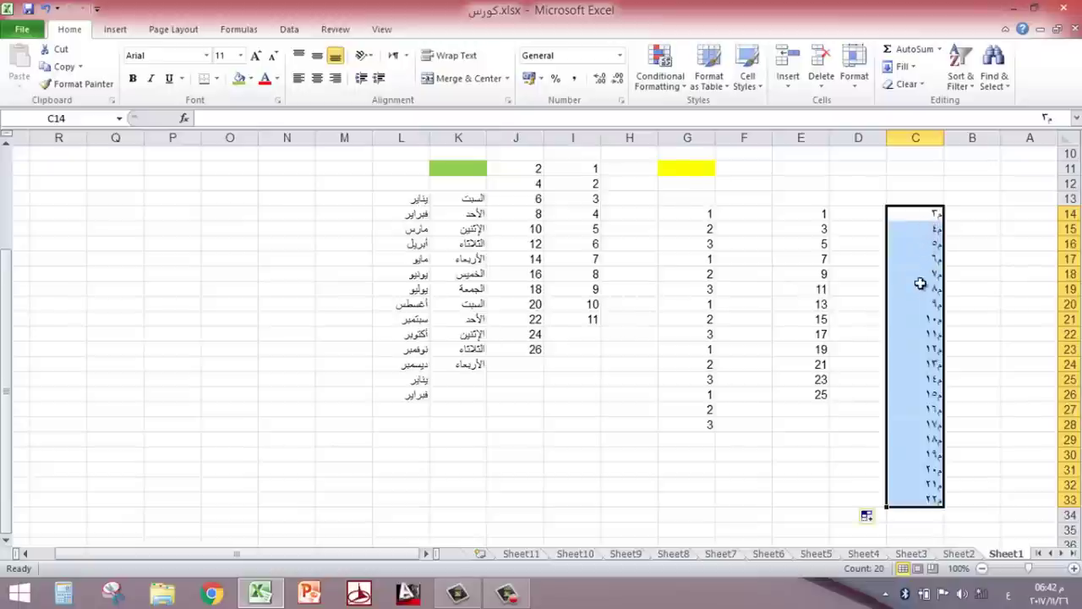
scroll(893, 247, "down", 1)
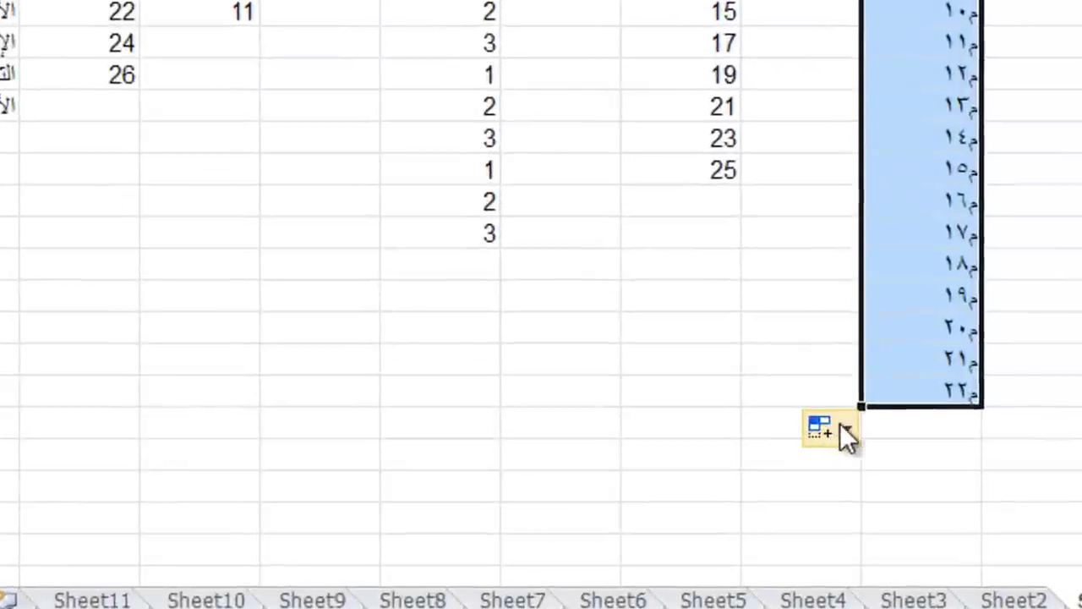
left_click(878, 471)
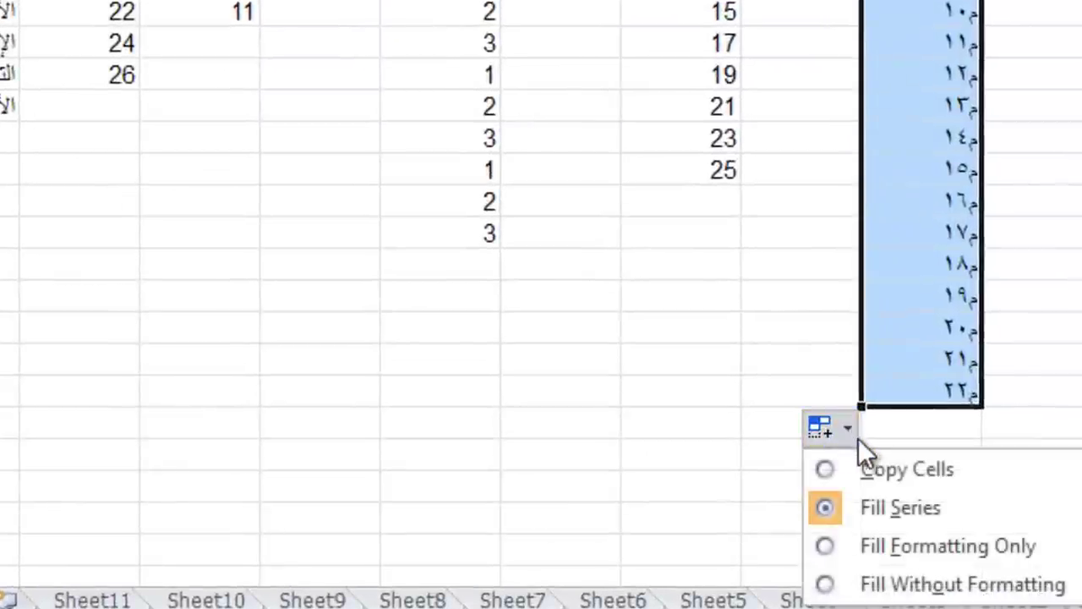
left_click(875, 469)
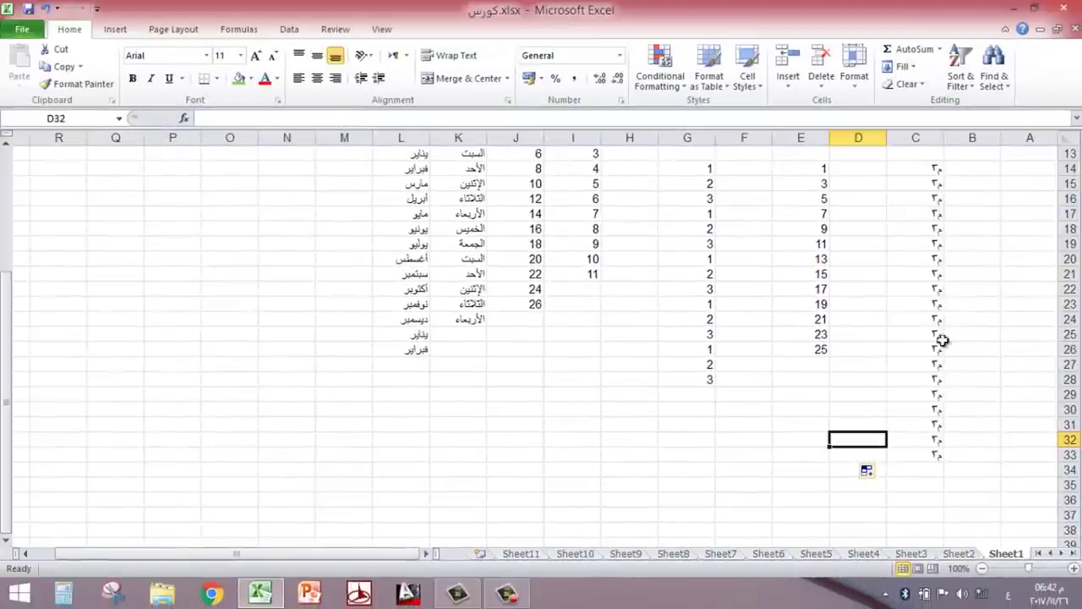